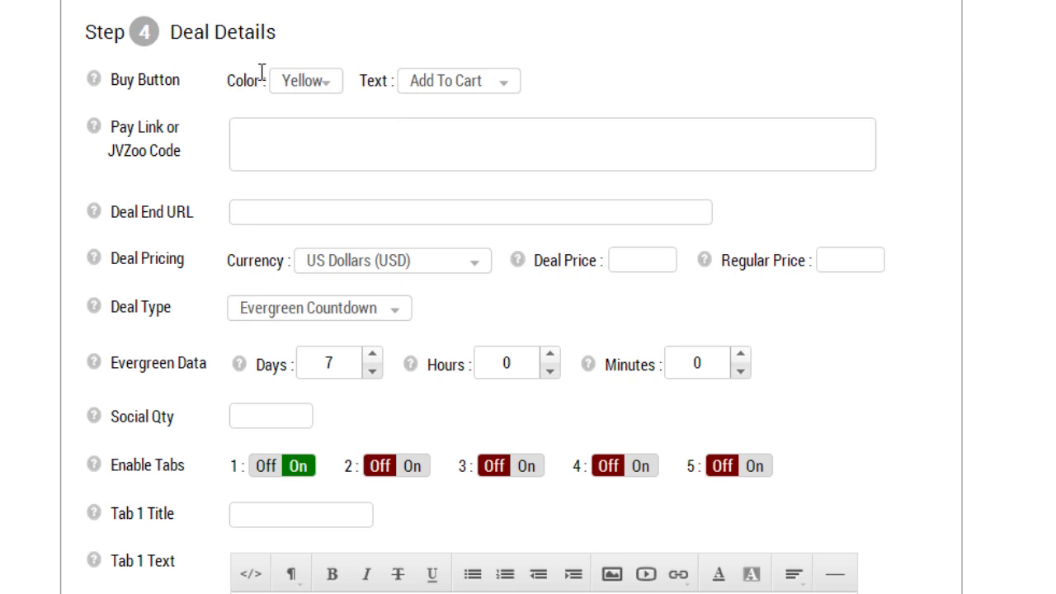
Keep the buy button Yellow with the text Add To Cart
left_click(290, 83)
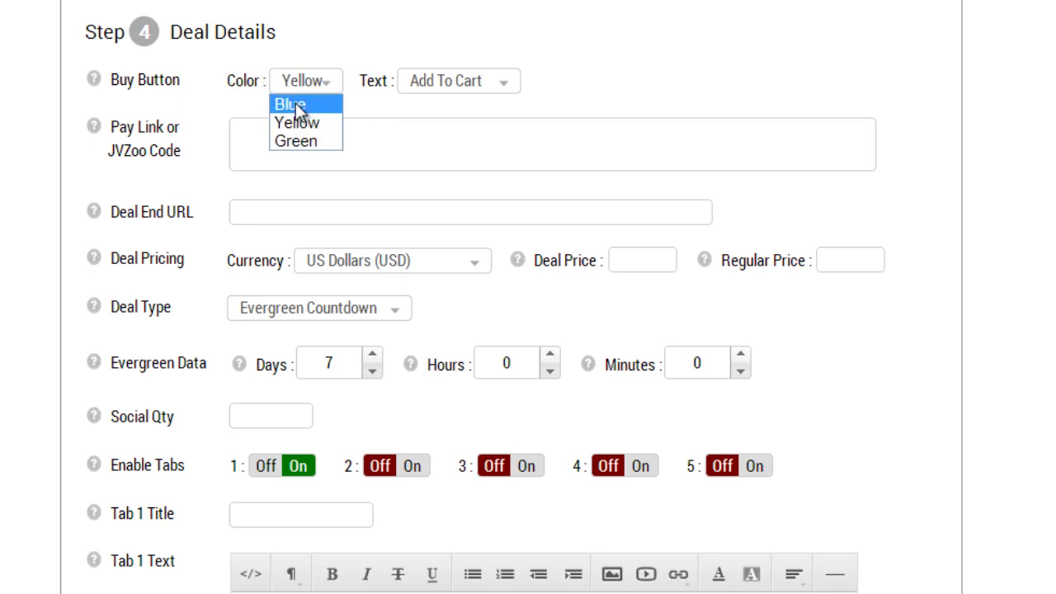
left_click(422, 36)
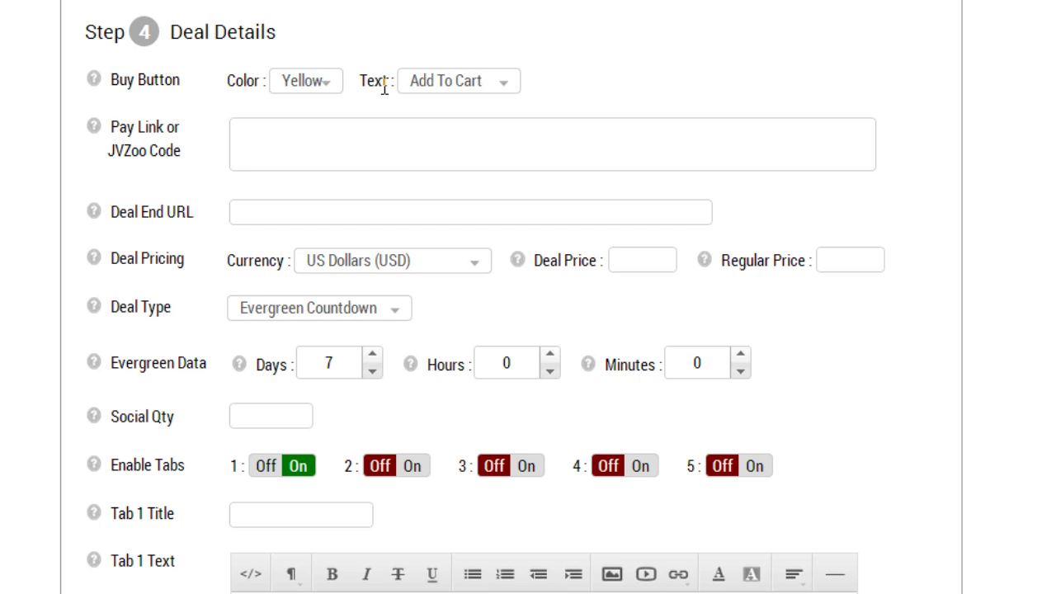
left_click(450, 84)
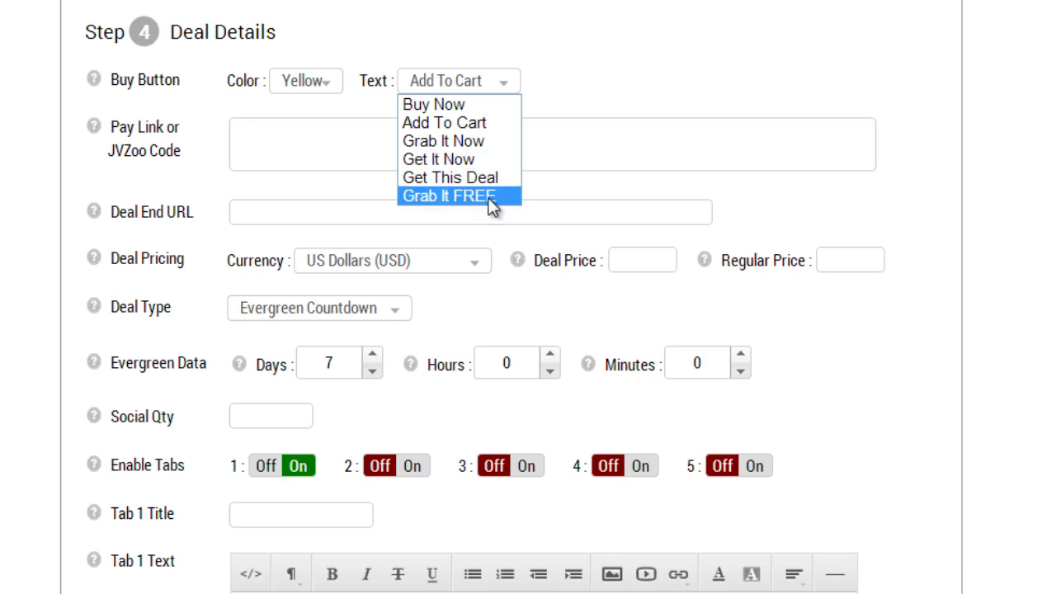
left_click(478, 122)
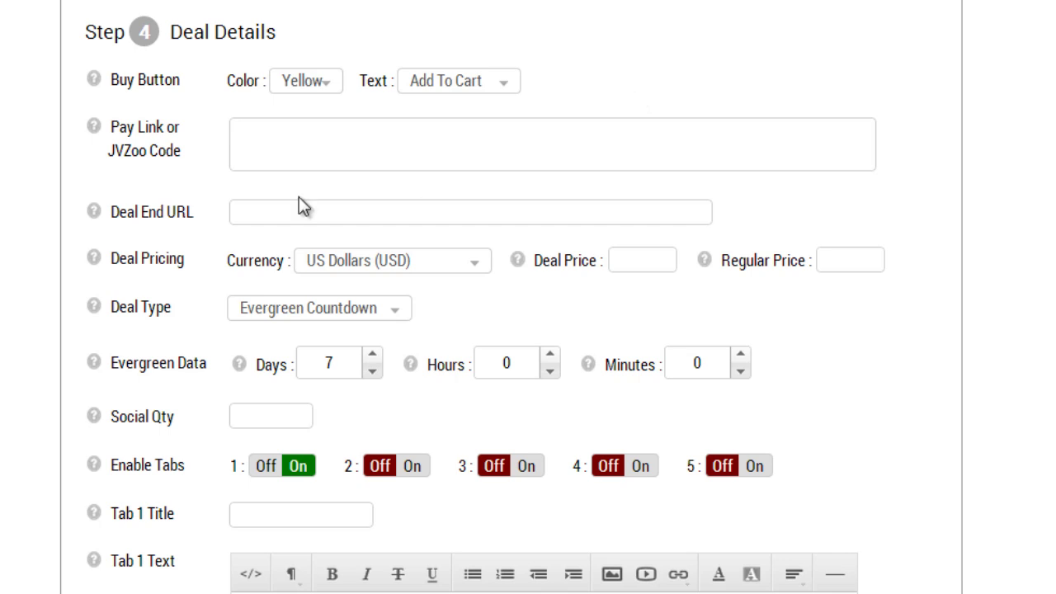
Start entering the payment link and scroll through the form
mouse_move(117, 136)
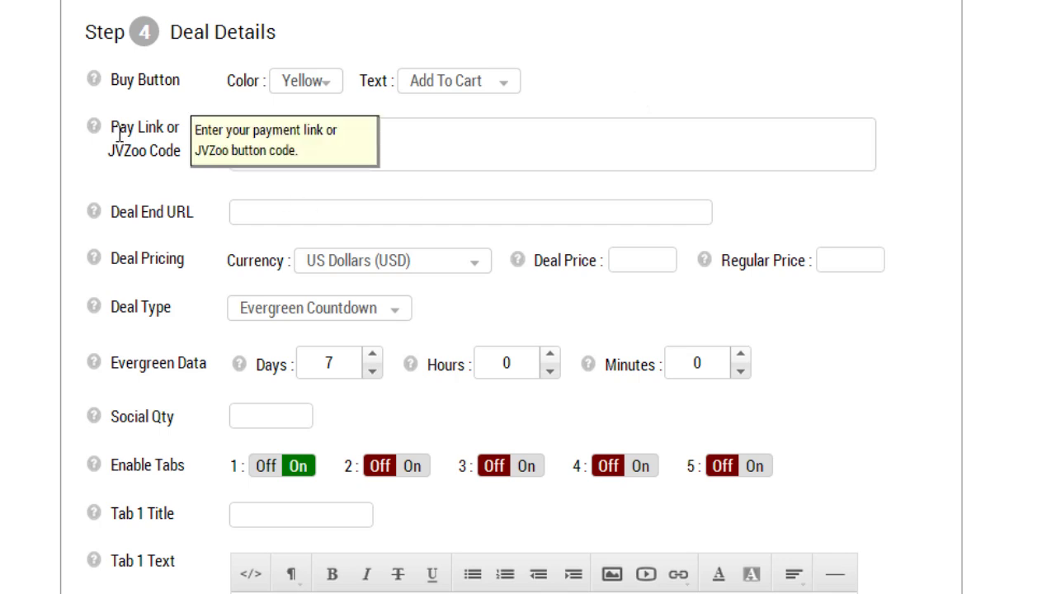
left_click(258, 148)
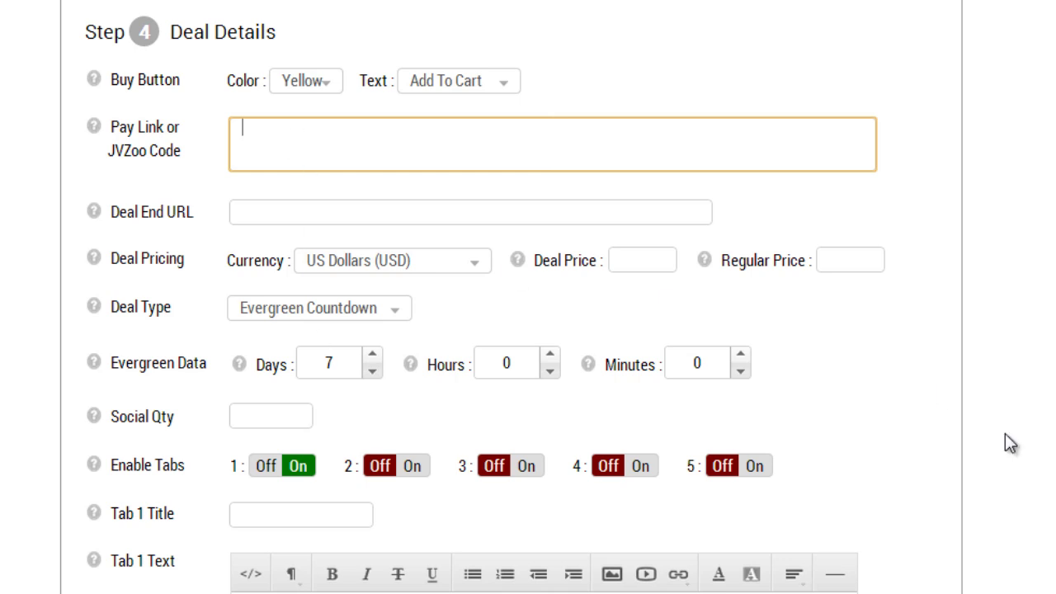
scroll(1008, 442, "down", 9)
scroll(1009, 441, "down", 1)
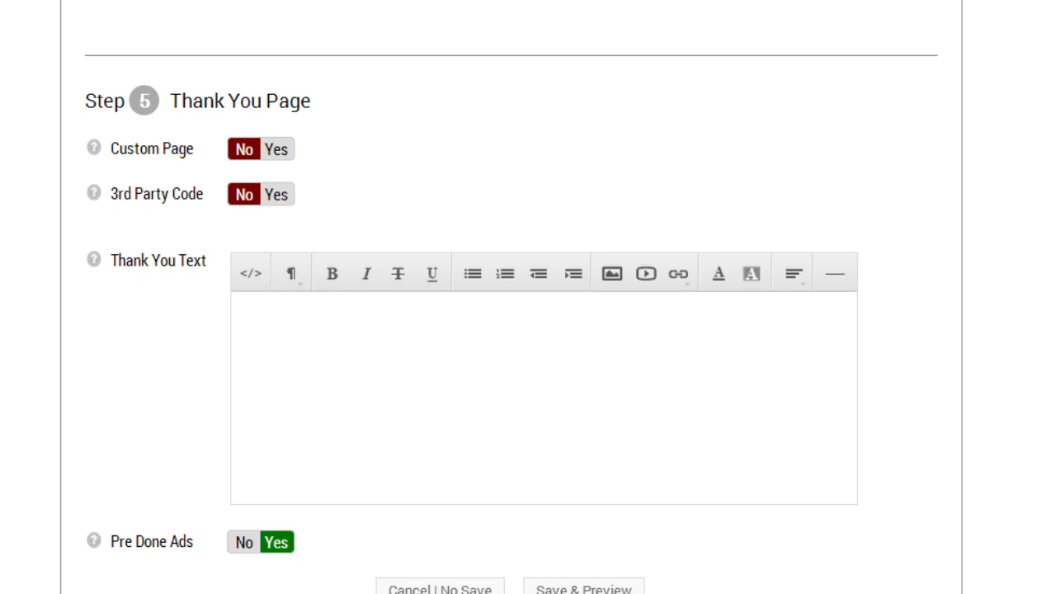
scroll(999, 480, "up", 10)
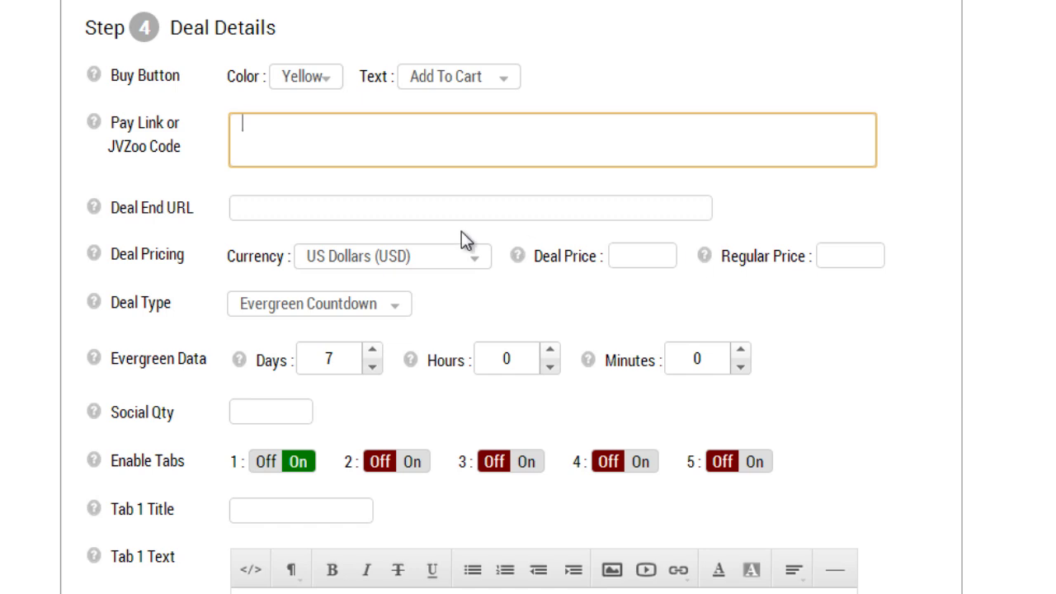
Fill in the deal end URL field
mouse_move(151, 146)
mouse_move(145, 207)
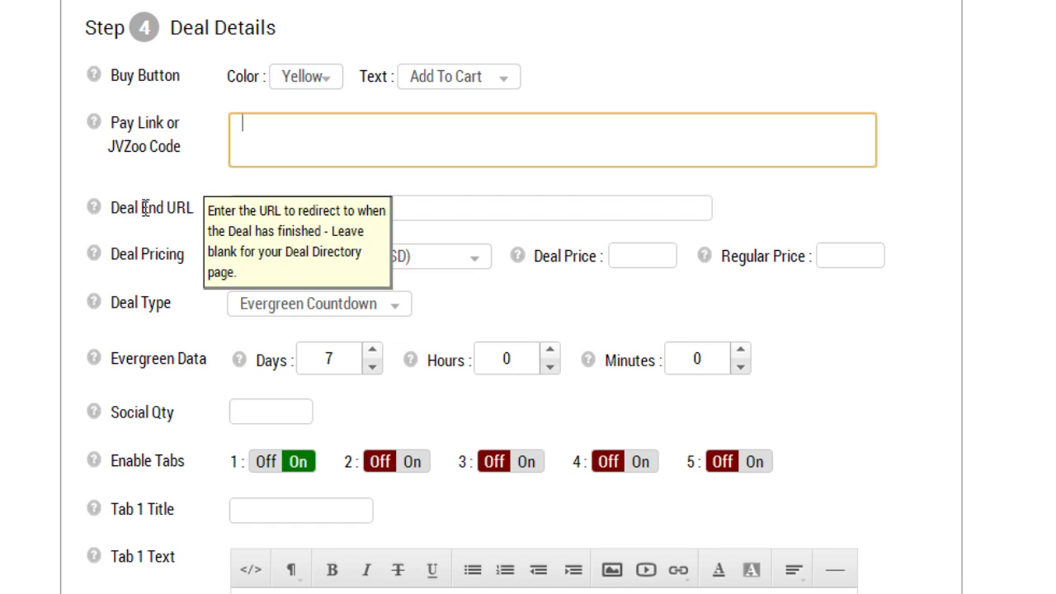
left_click(288, 200)
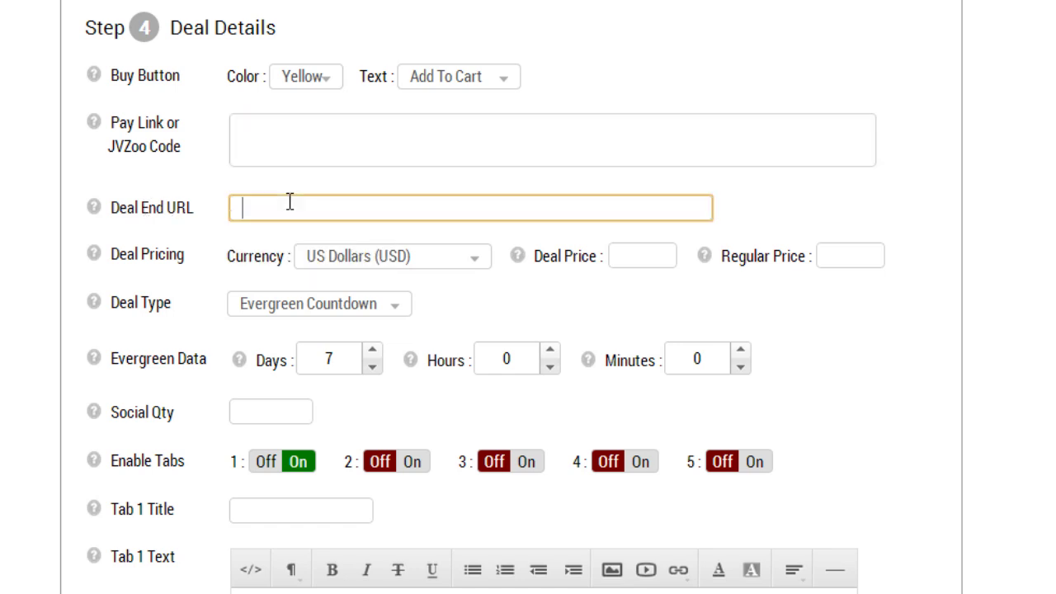
mouse_move(166, 213)
left_click(641, 259)
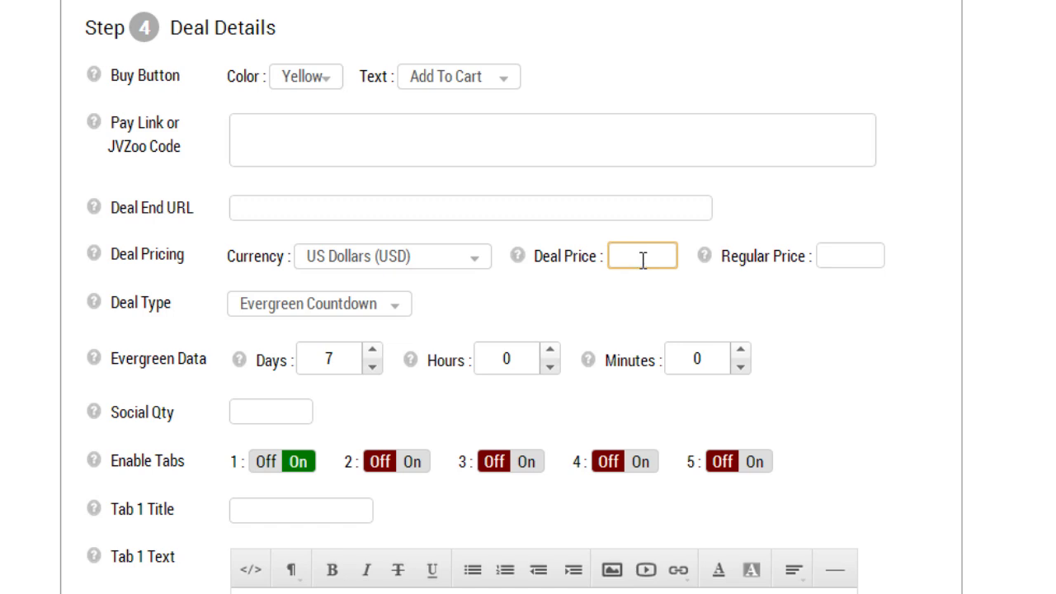
left_click(292, 213)
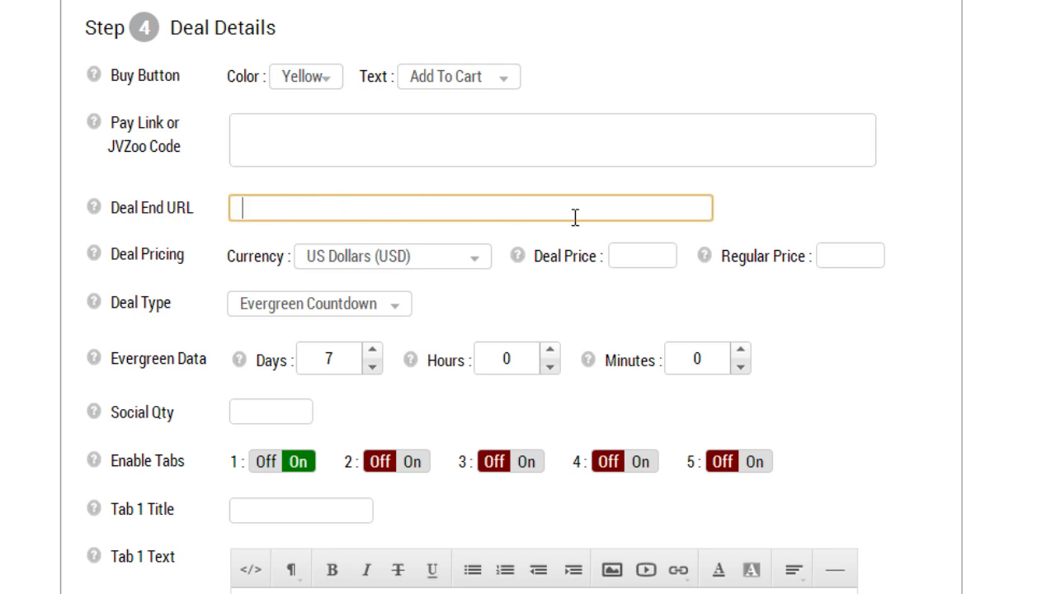
left_click(636, 245)
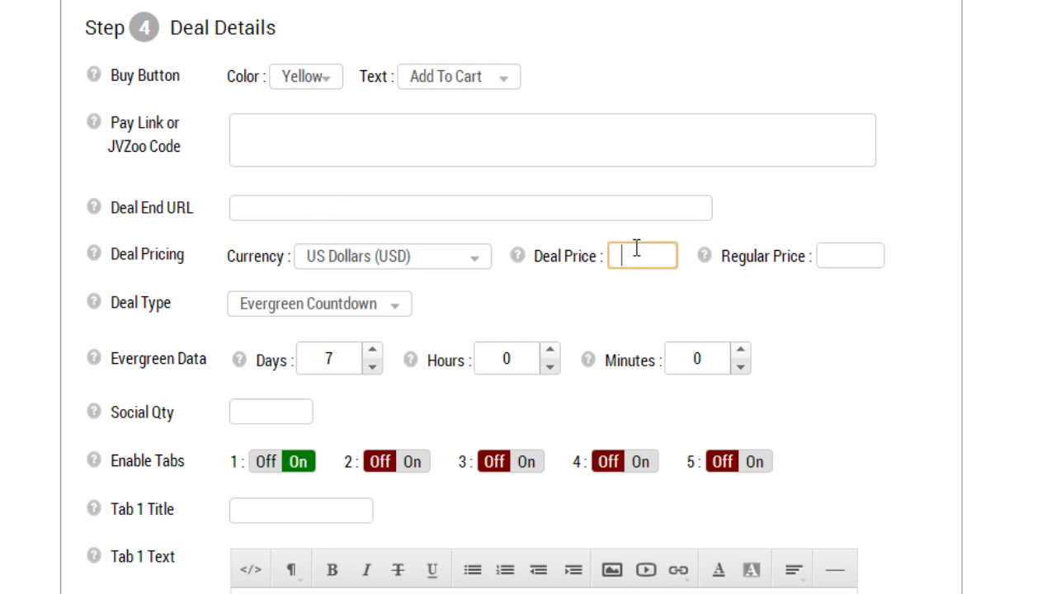
left_click(591, 207)
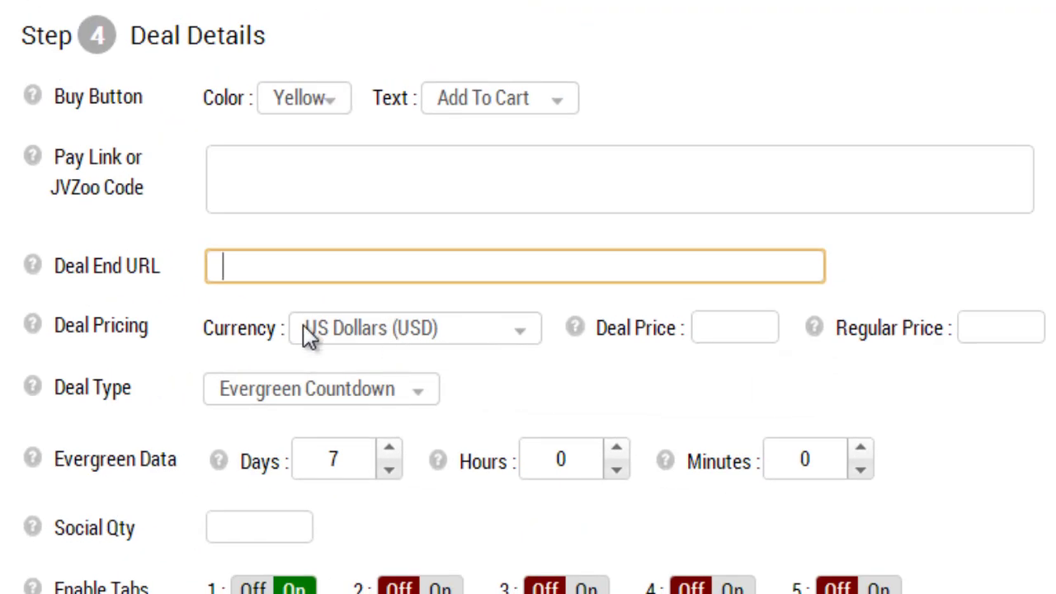
Keep US Dollars as currency, with Deal Price 7 and Regular Price 47
left_click(376, 329)
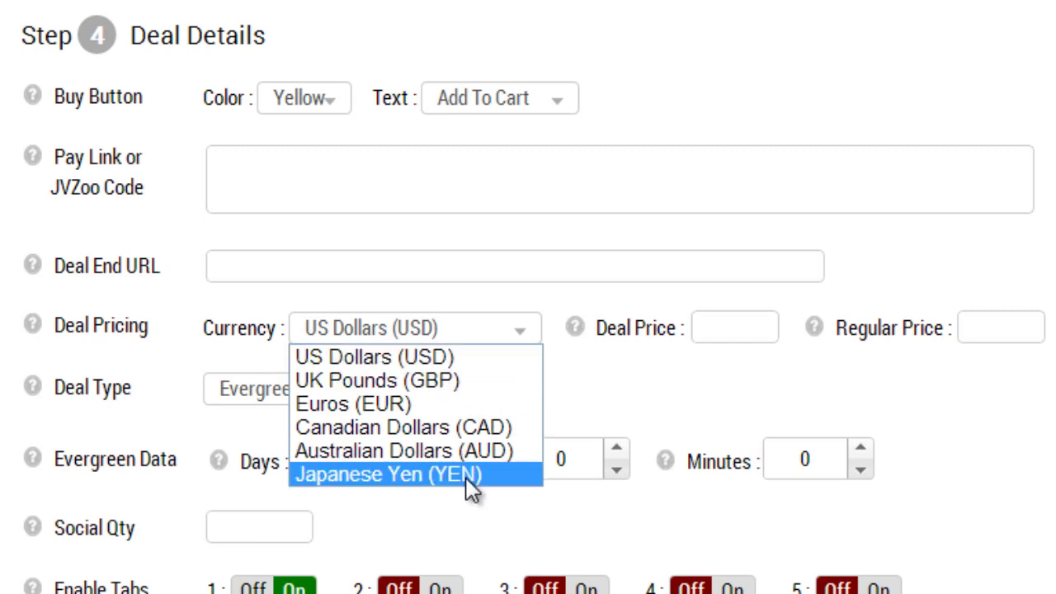
left_click(732, 326)
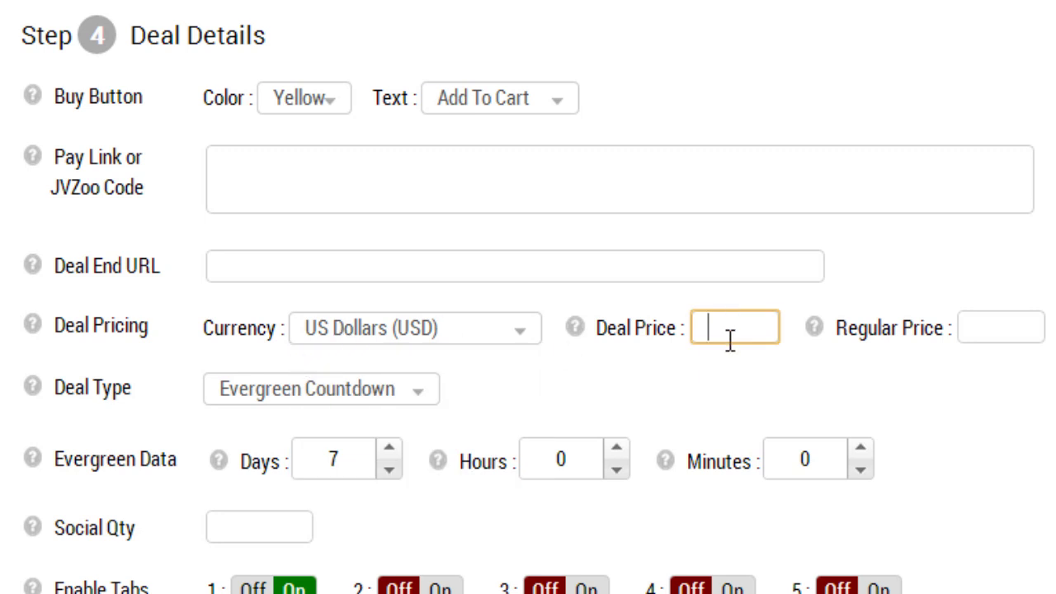
type("7")
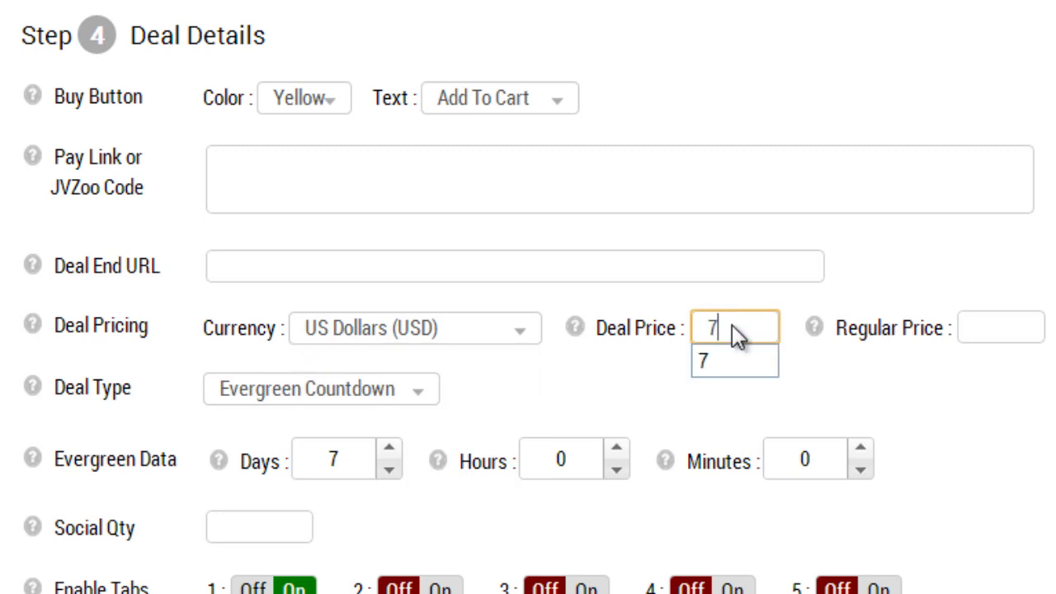
left_click(1002, 327)
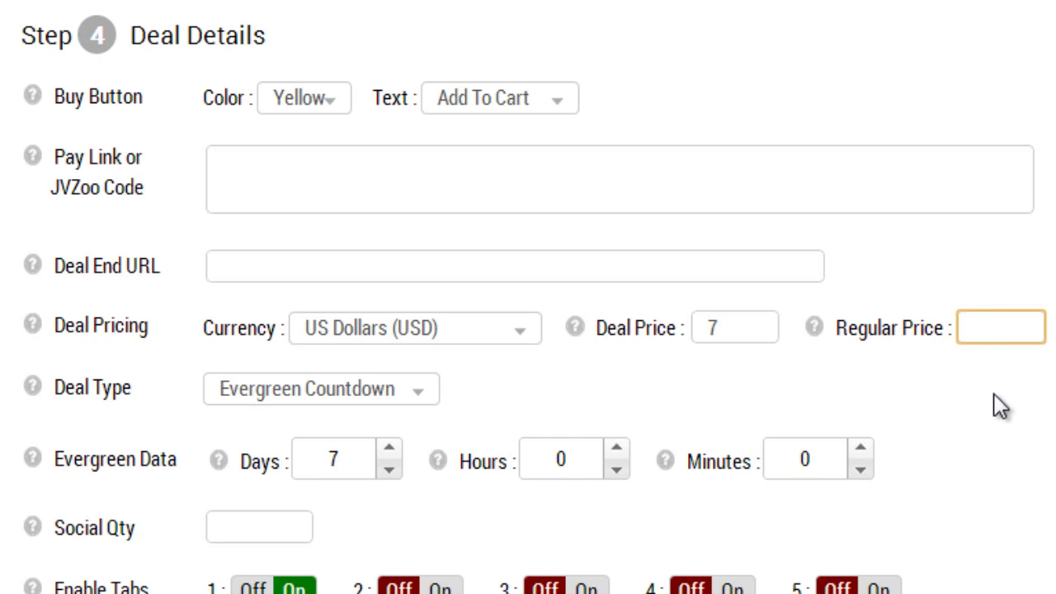
type("47")
mouse_move(73, 387)
Switch Deal Type to Quantity Countdown and clear the Qty Left value of 1000
left_click(320, 404)
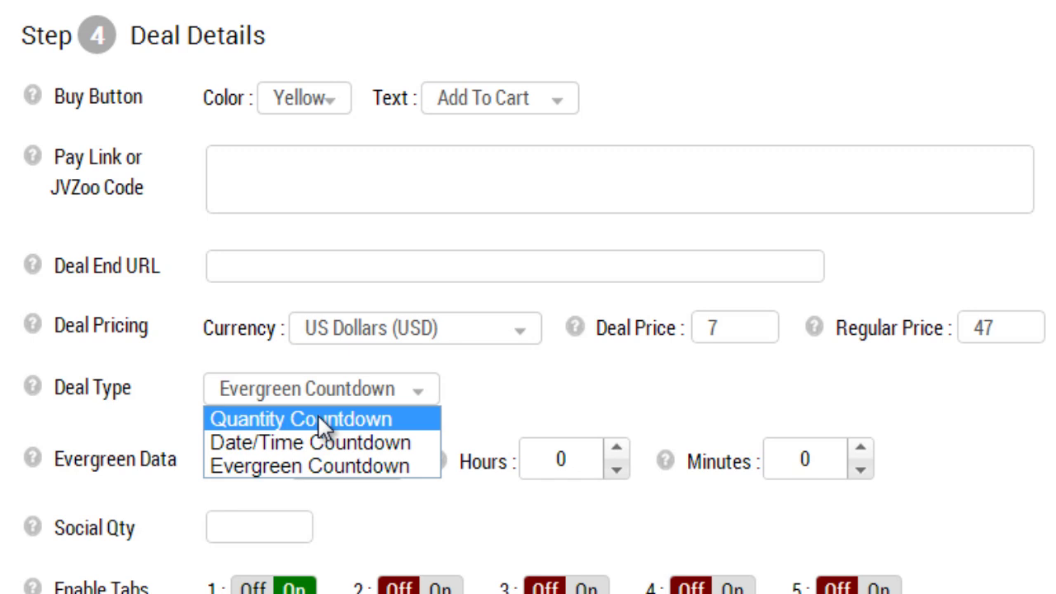
left_click(319, 419)
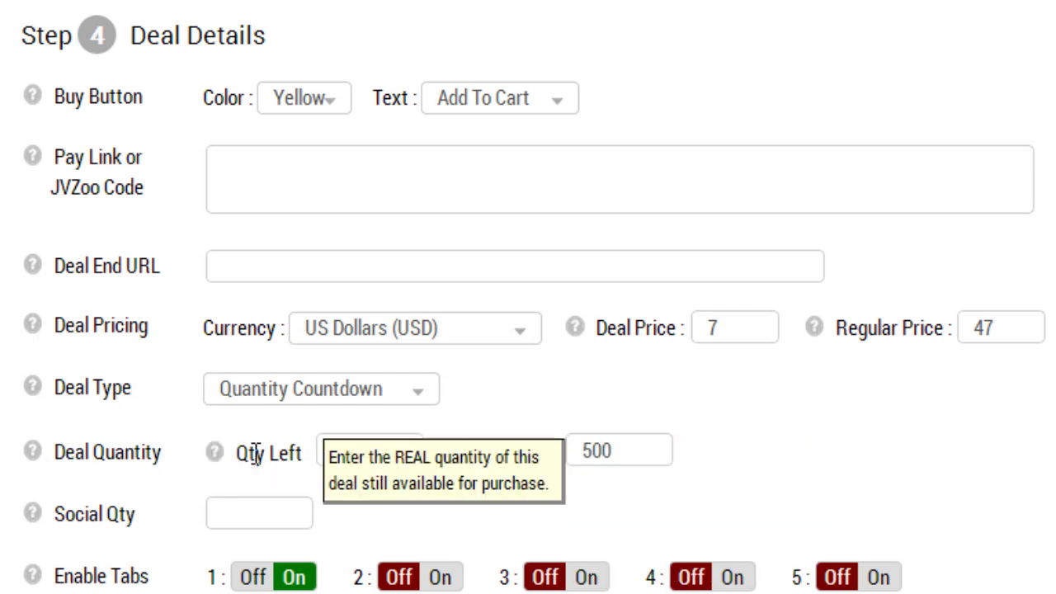
double_click(390, 446)
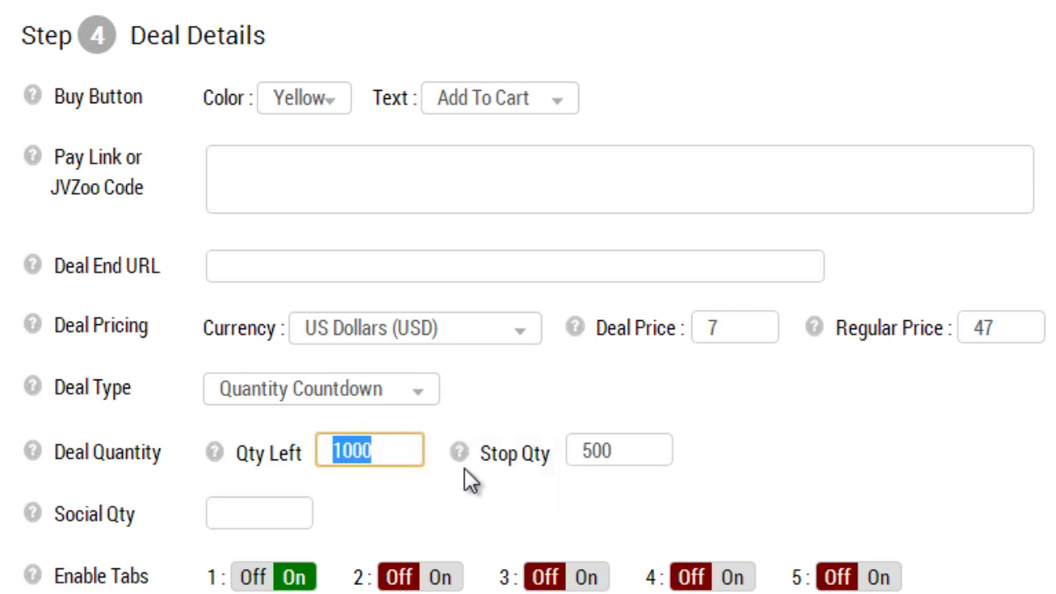
key("BackSpace")
Clear the Stop Qty field, removing both the 500 and the 50 values
double_click(581, 450)
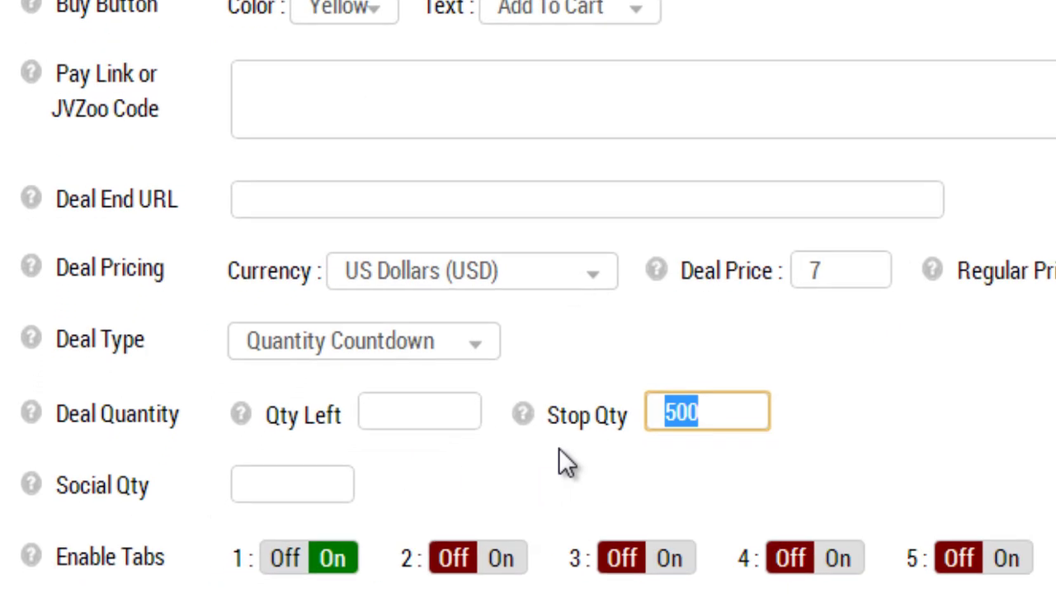
key("BackSpace")
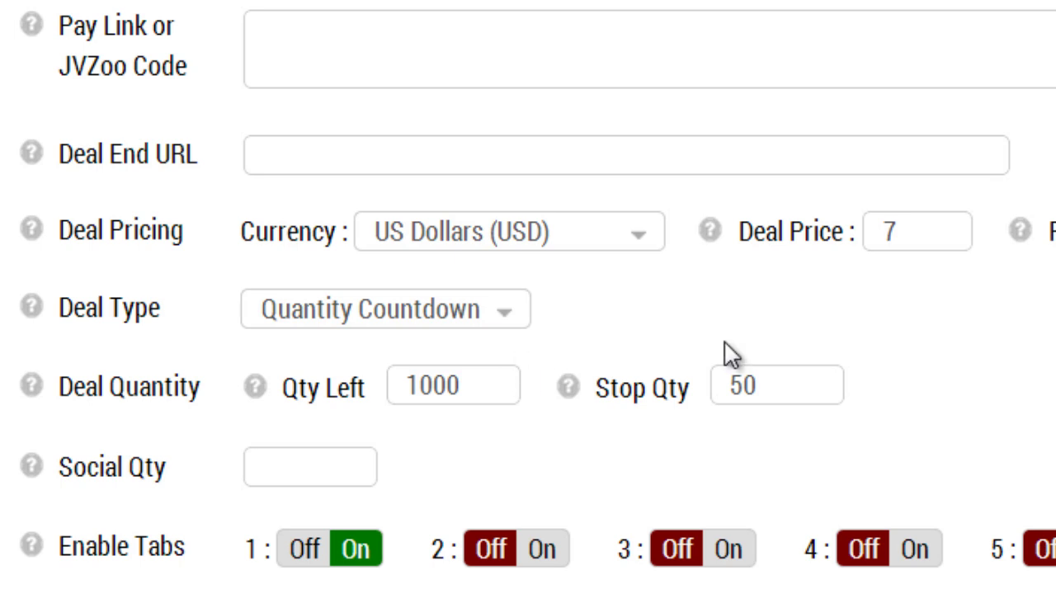
left_click(779, 387)
left_click_drag(778, 387, 716, 380)
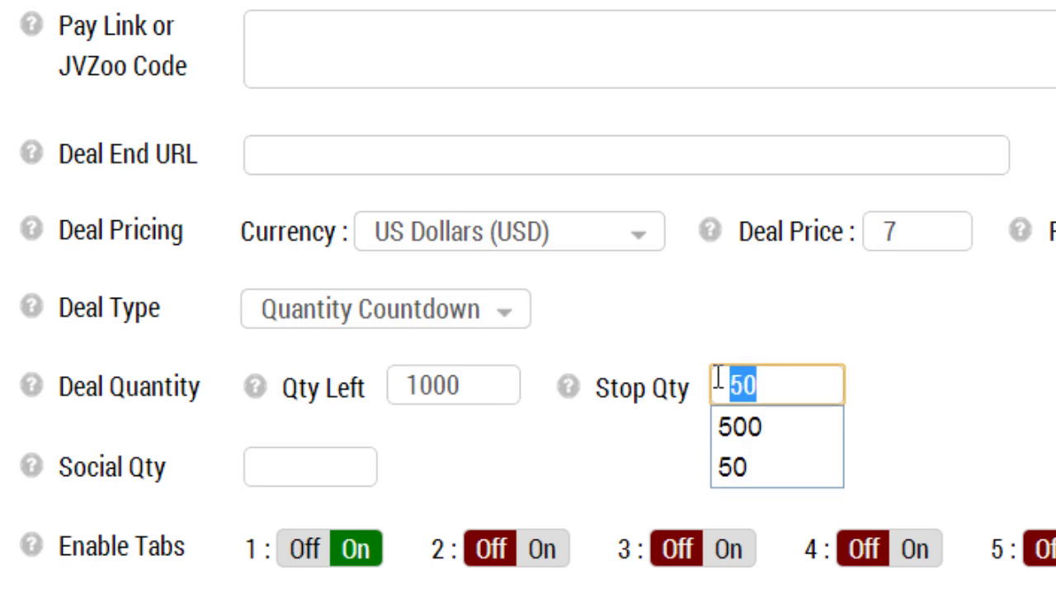
key("BackSpace")
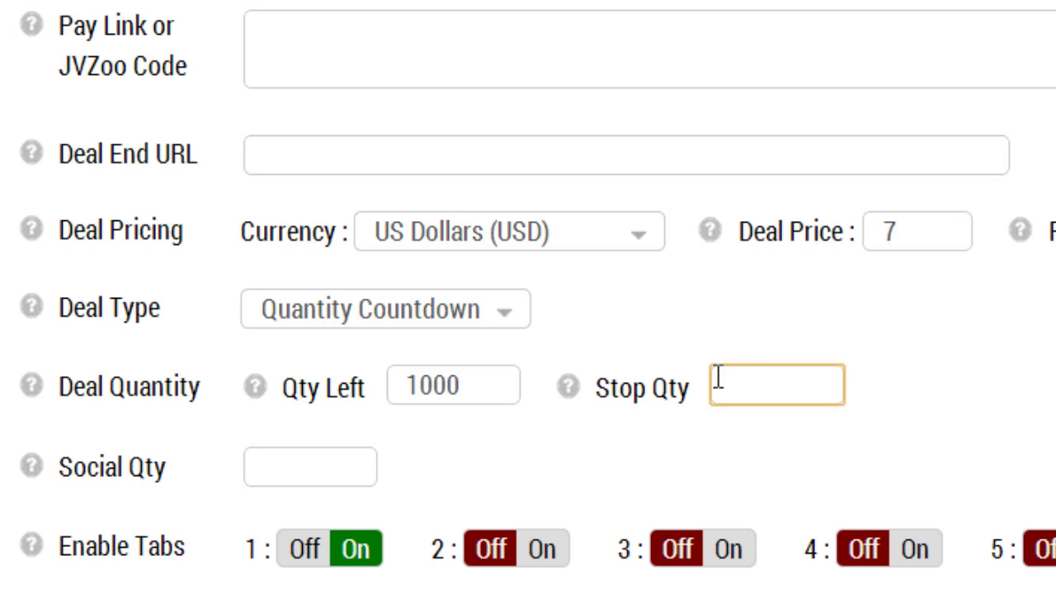
left_click(1002, 393)
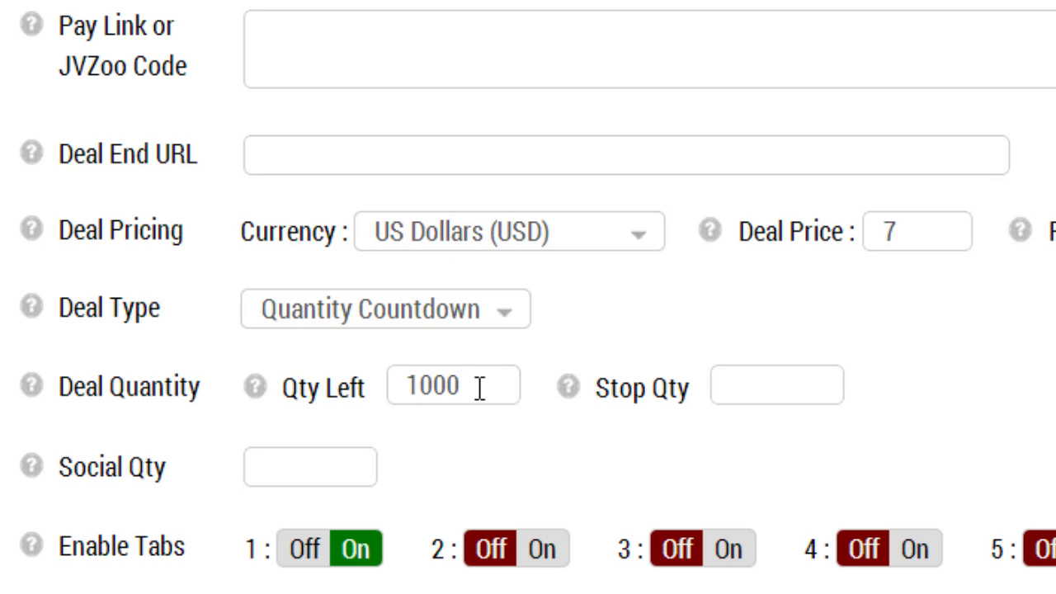
left_click(775, 392)
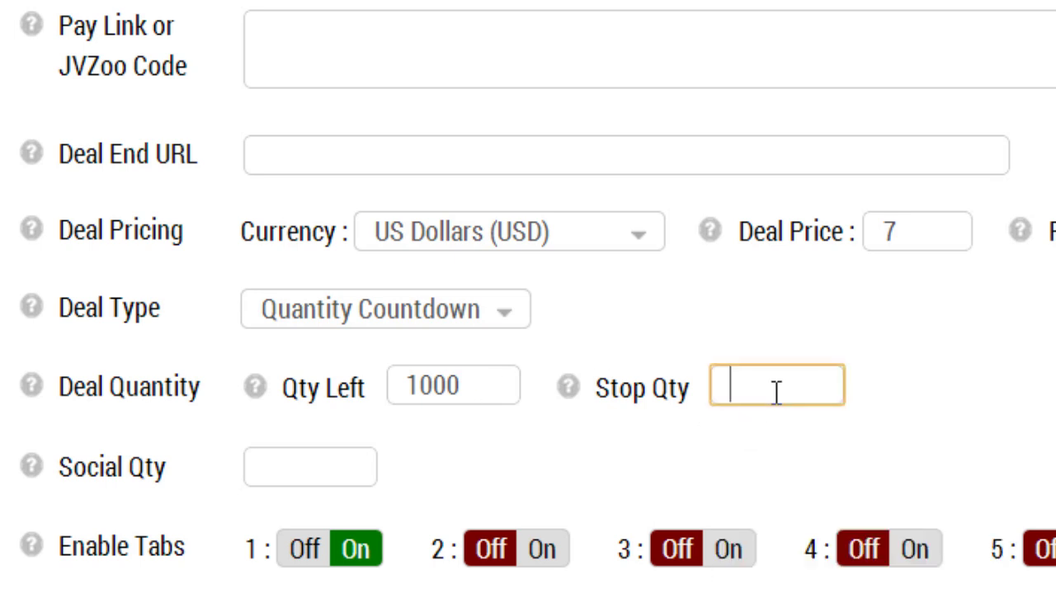
type("500")
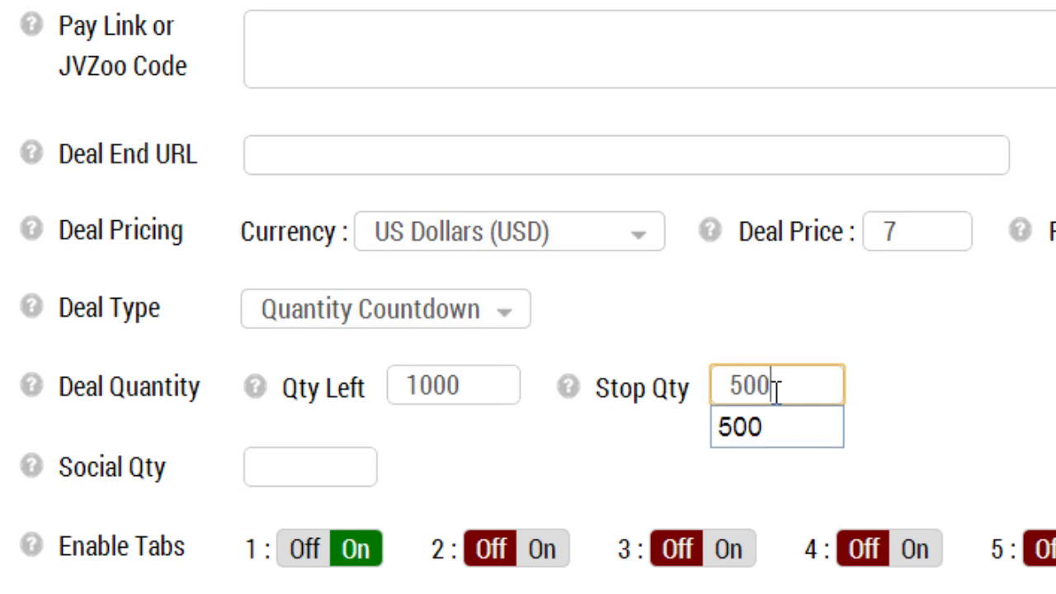
left_click(867, 393)
left_click_drag(822, 384, 706, 382)
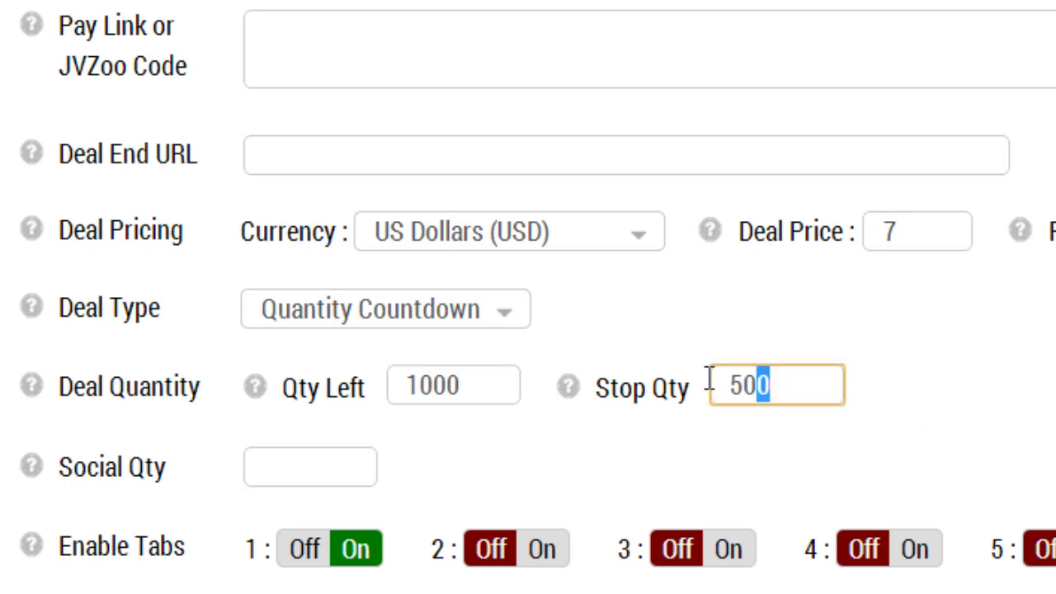
key("BackSpace")
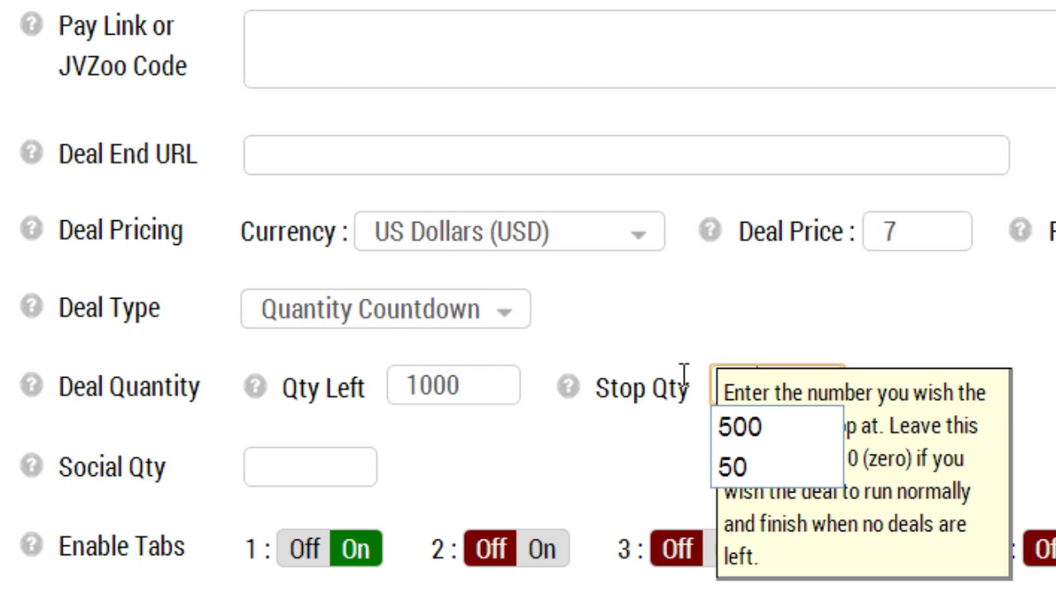
type("50")
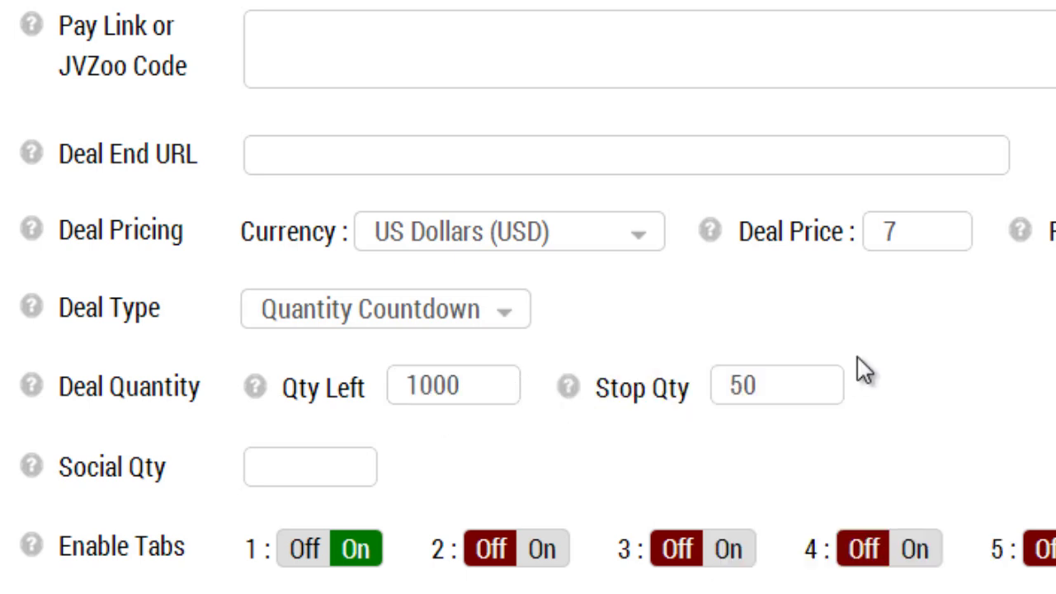
left_click(770, 389)
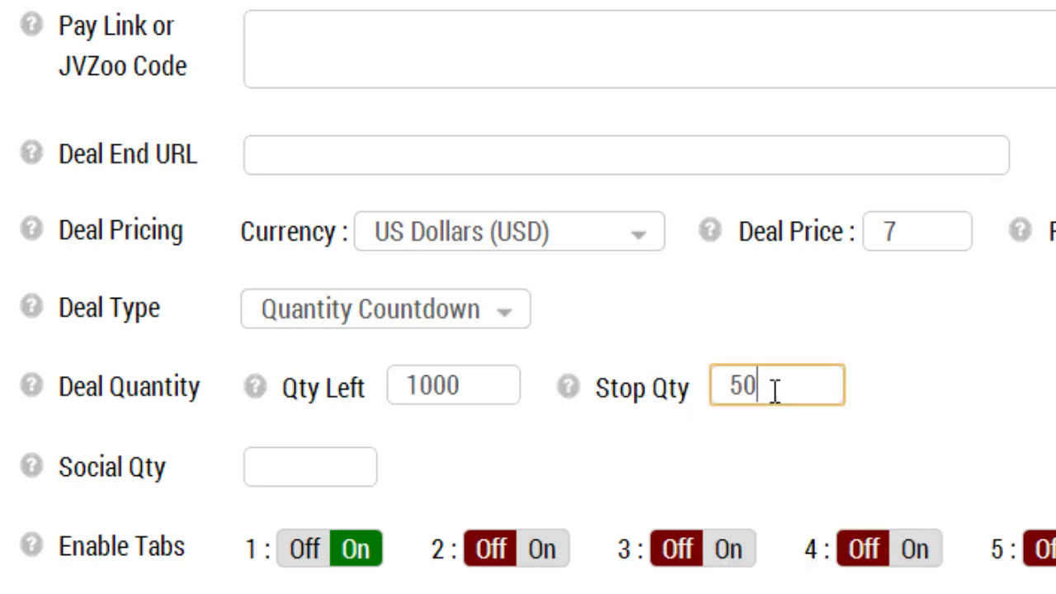
left_click(940, 398)
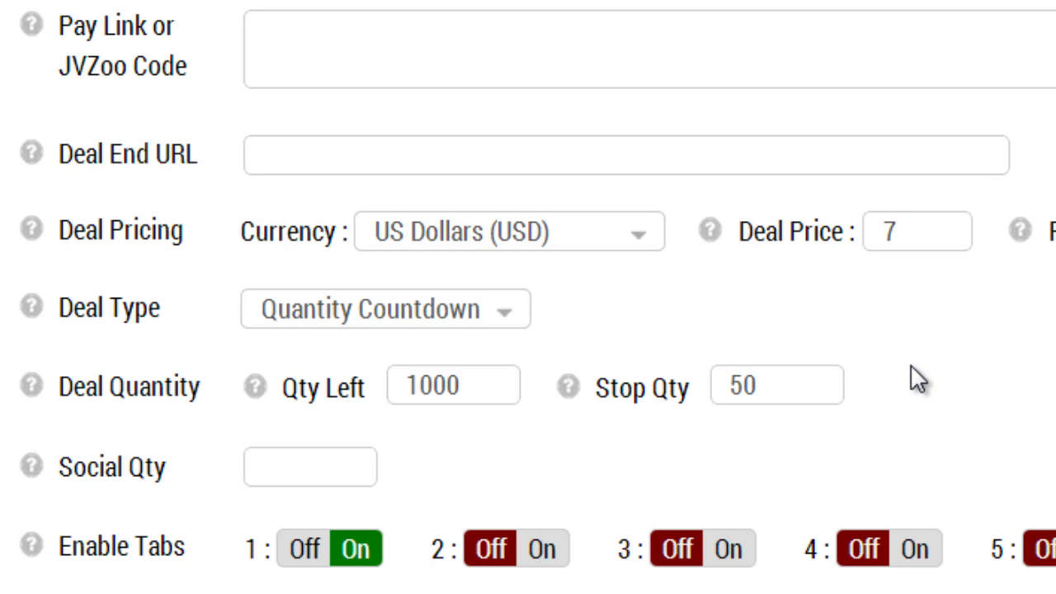
left_click(386, 309)
Make the deal a Date/Time Countdown using the (GMT -5:00) Eastern Time zone
left_click(358, 443)
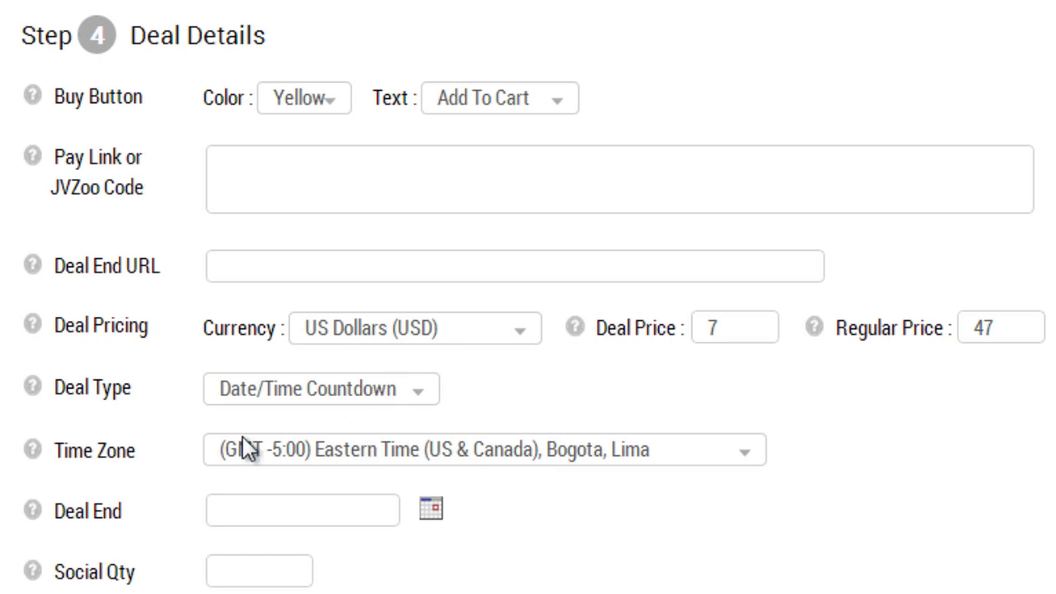
mouse_move(82, 465)
left_click(303, 457)
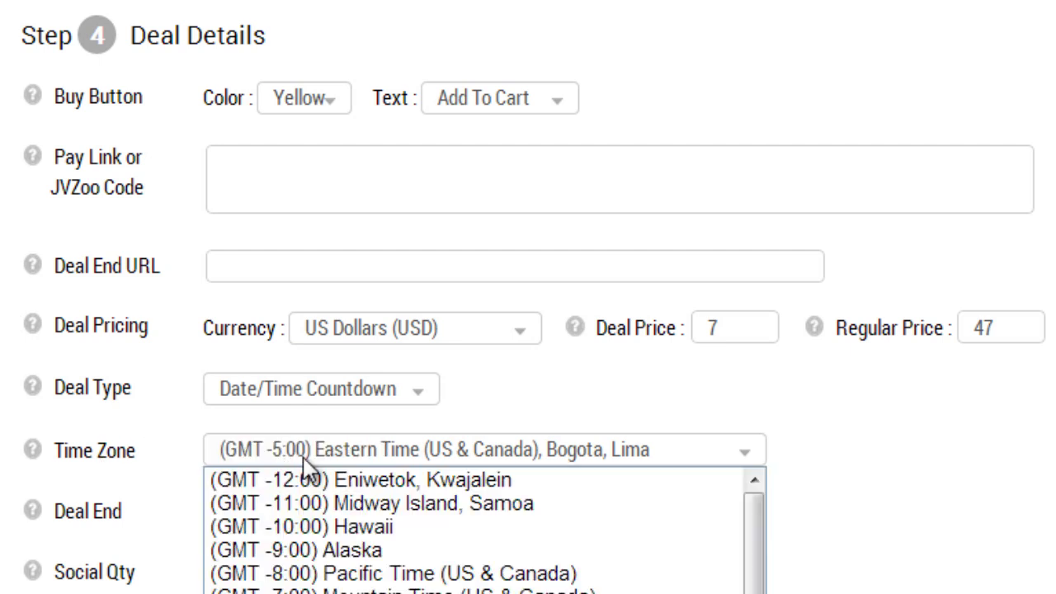
left_click(303, 457)
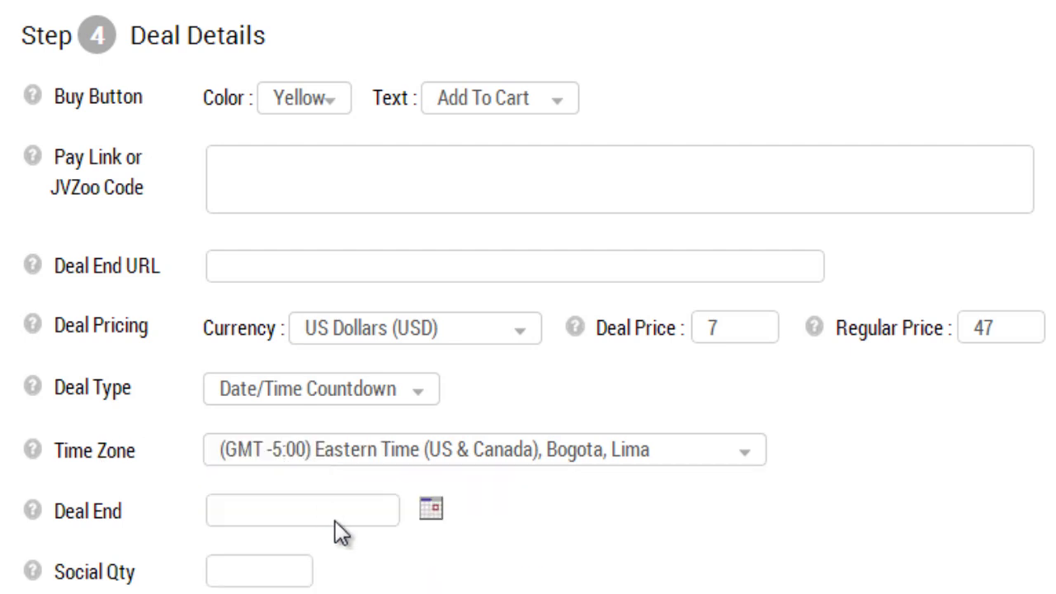
Set the Deal End to May 30, 2013 at 20:58 with the calendar picker
left_click(431, 509)
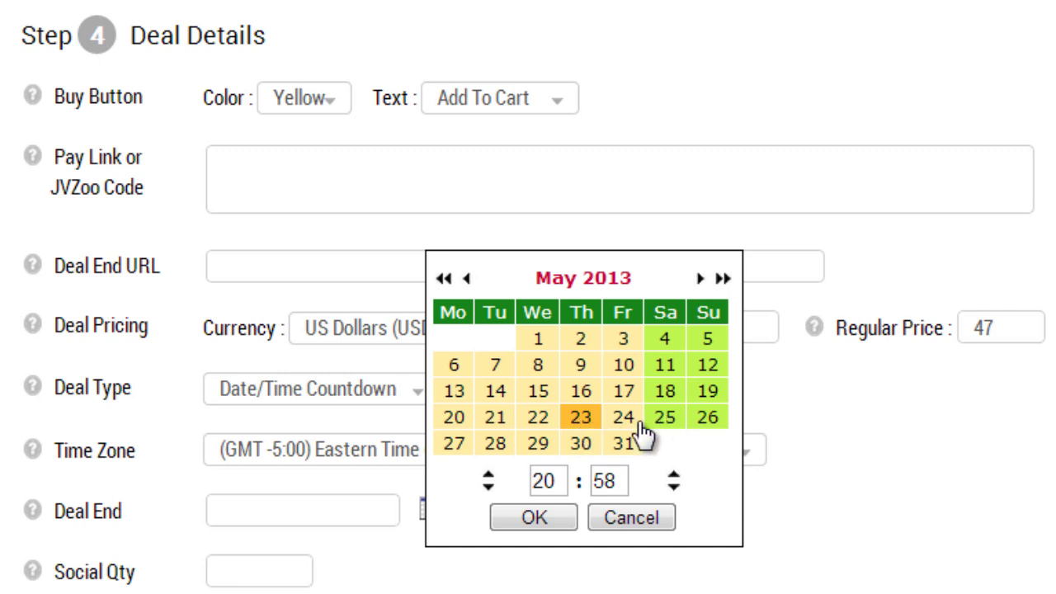
left_click(581, 448)
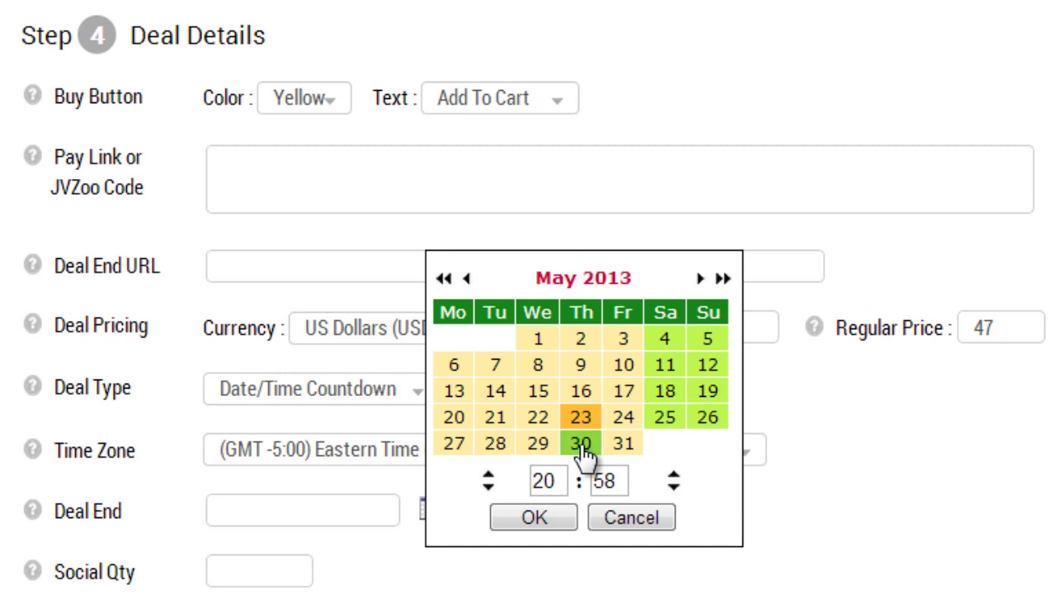
left_click(554, 519)
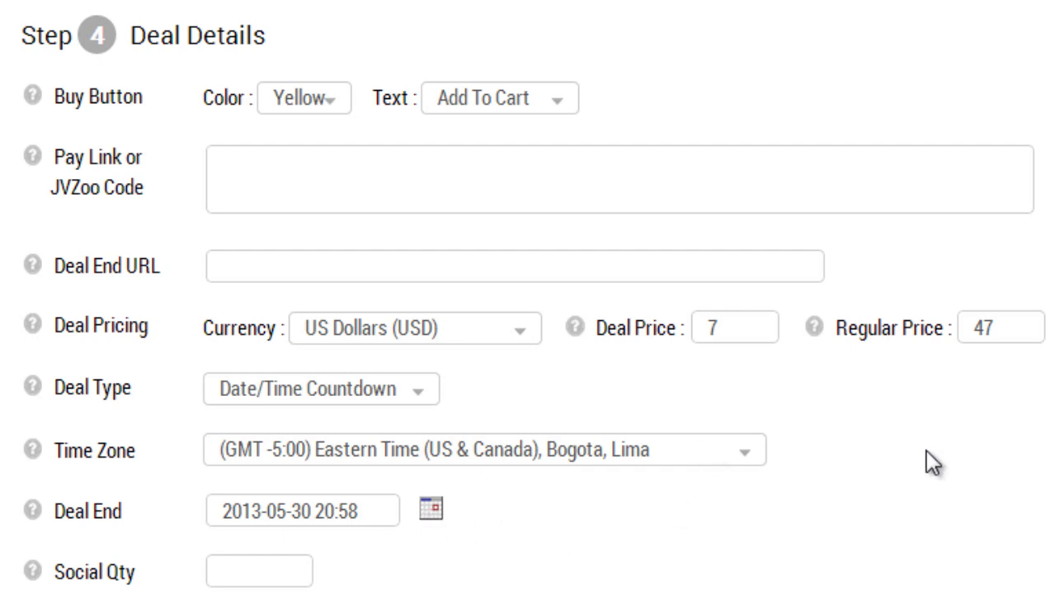
Leave Eastern Time unchanged and reopen the Deal End picker showing May 30, 20:58
left_click(335, 448)
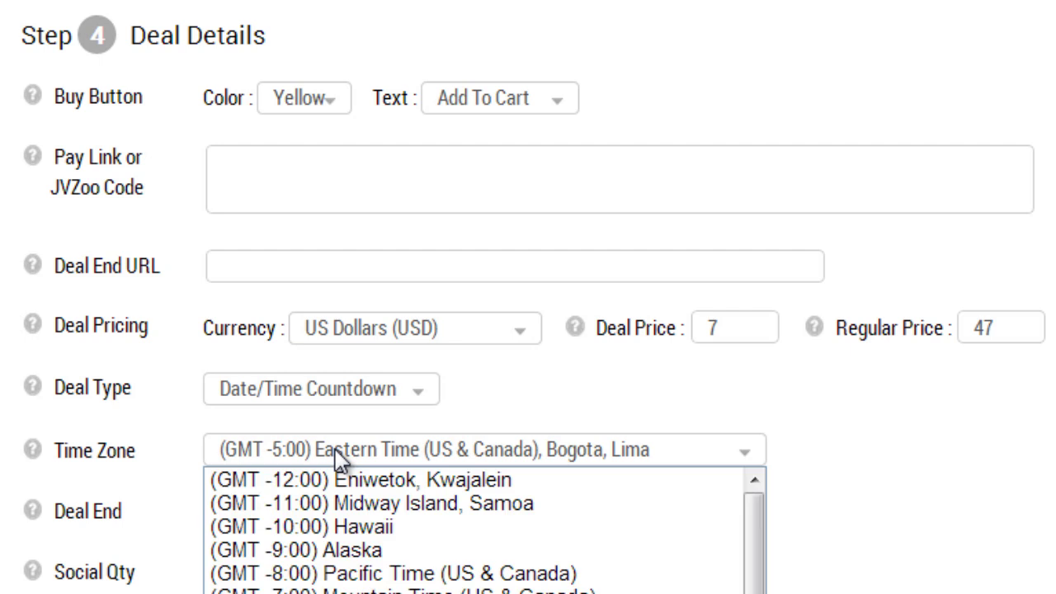
left_click(337, 460)
left_click(433, 509)
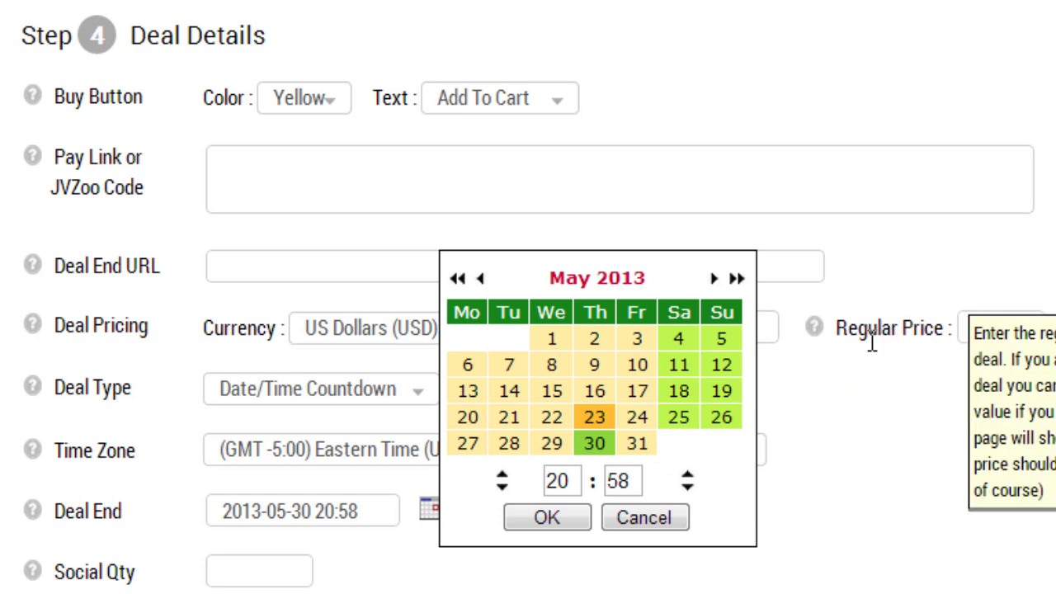
left_click(890, 198)
Switch back to Evergreen Countdown, close the date picker, and focus the 7-day Days field
left_click(984, 482)
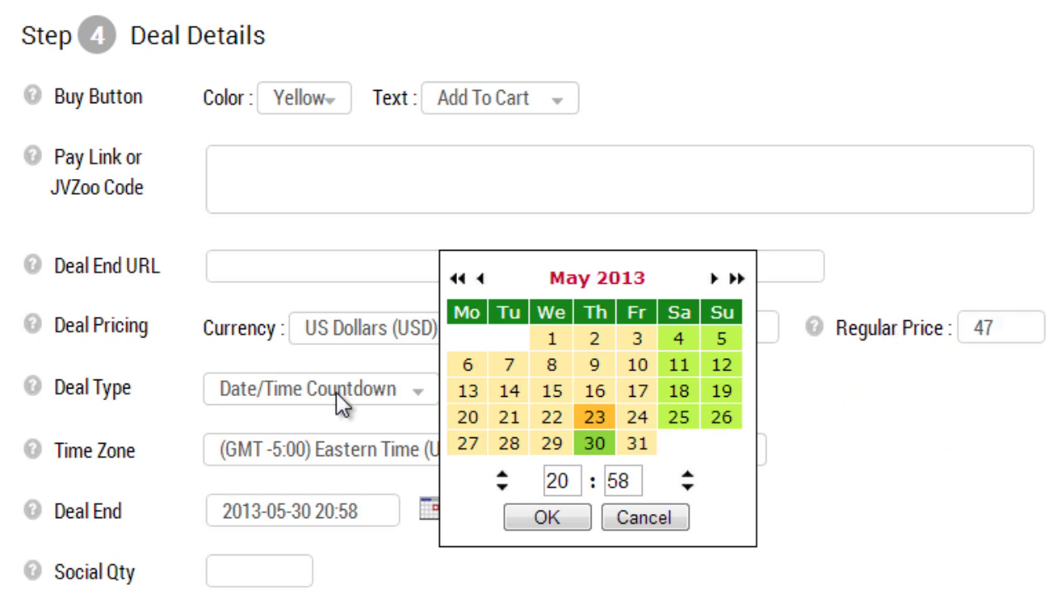
left_click(230, 395)
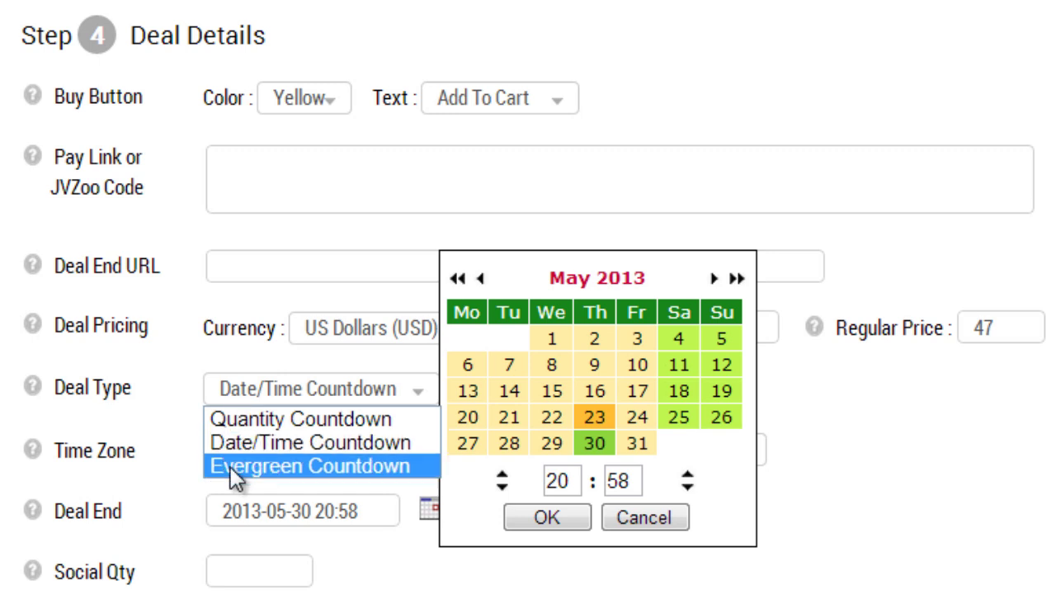
left_click(236, 466)
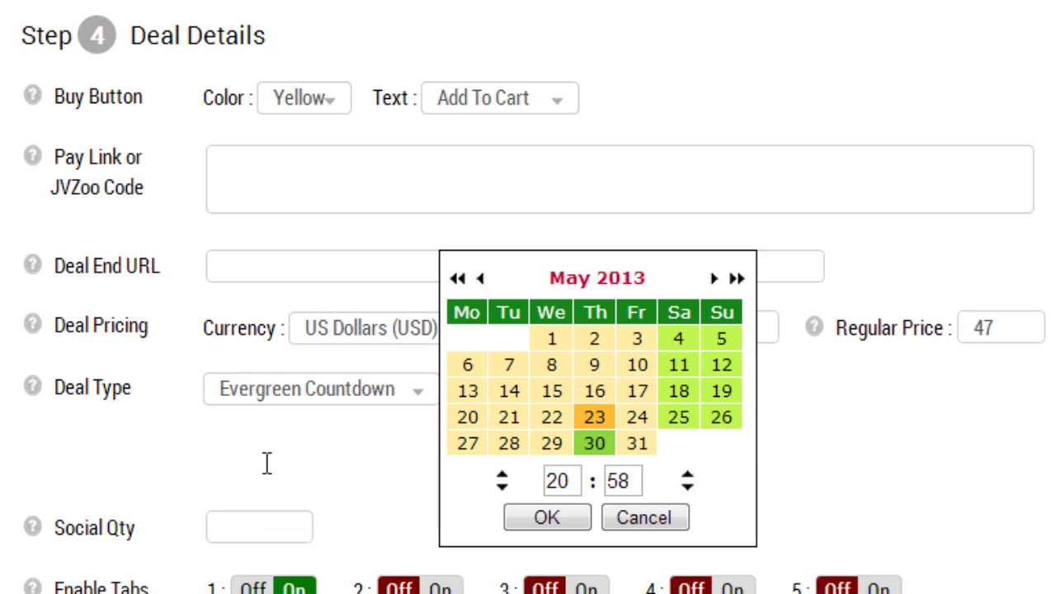
left_click(545, 517)
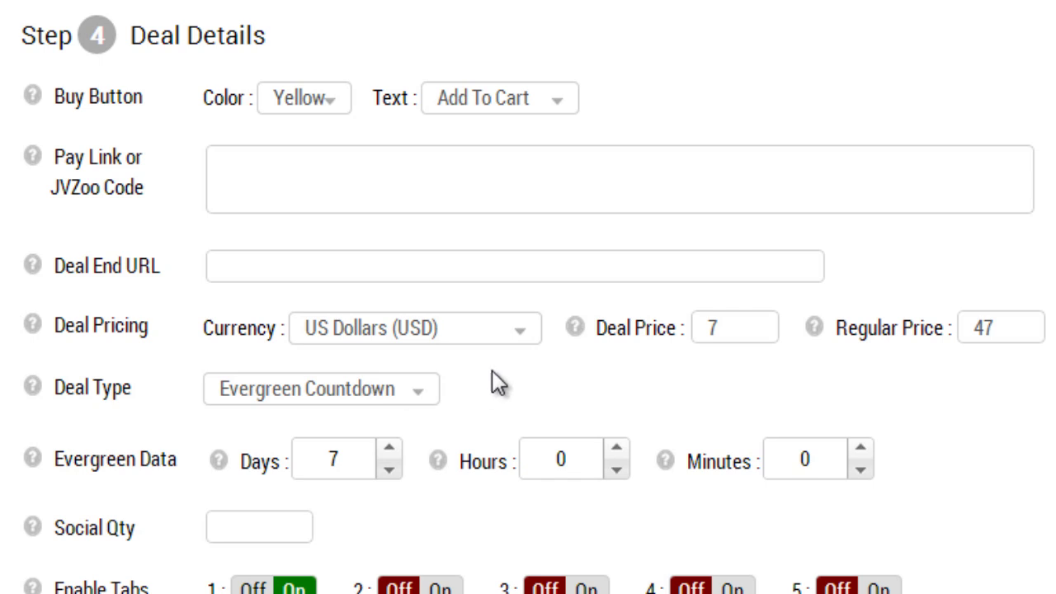
left_click(344, 471)
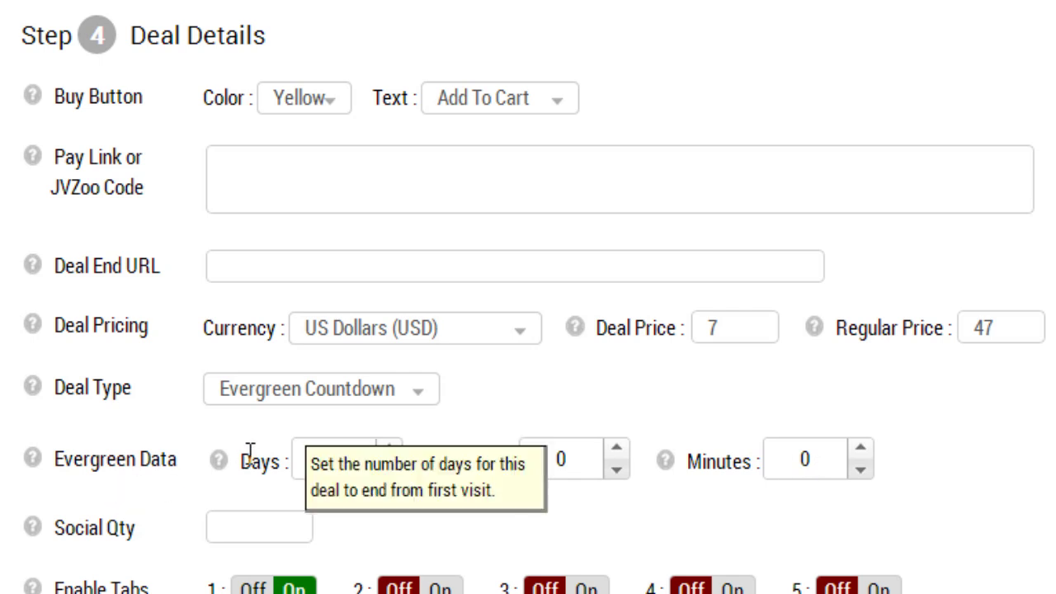
Select Quantity Countdown as the deal type from the list
left_click(299, 383)
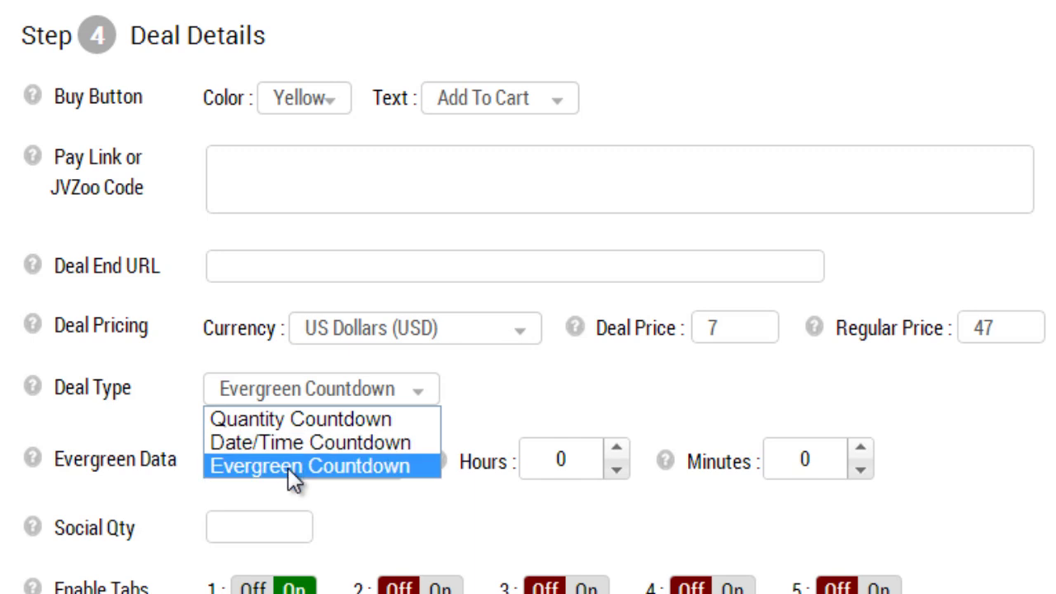
key("Escape")
key("Up")
key("Up")
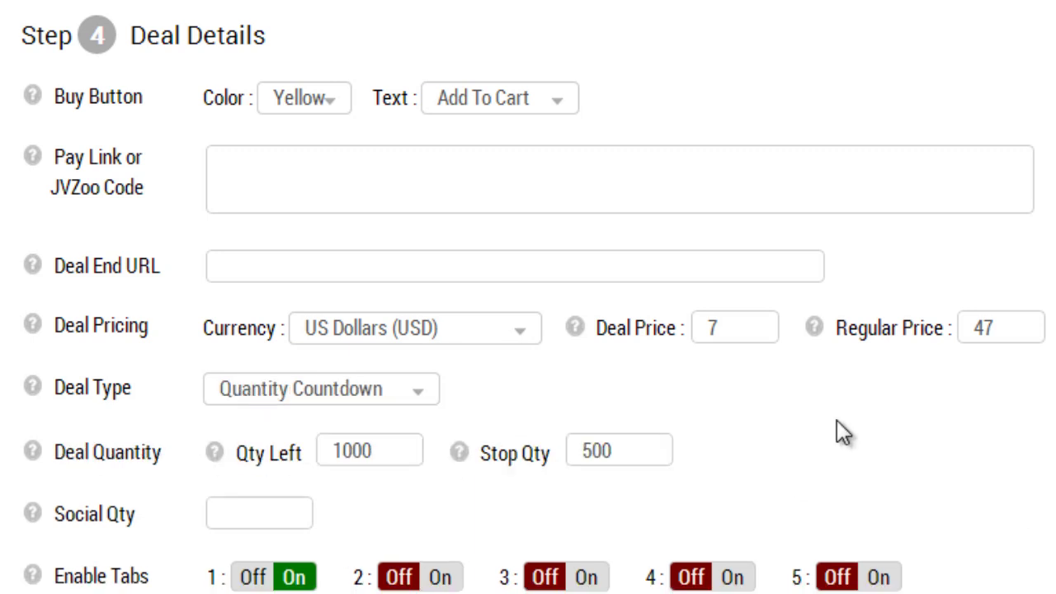
Switch to Date/Time Countdown and set the Deal End to May 24
left_click(343, 396)
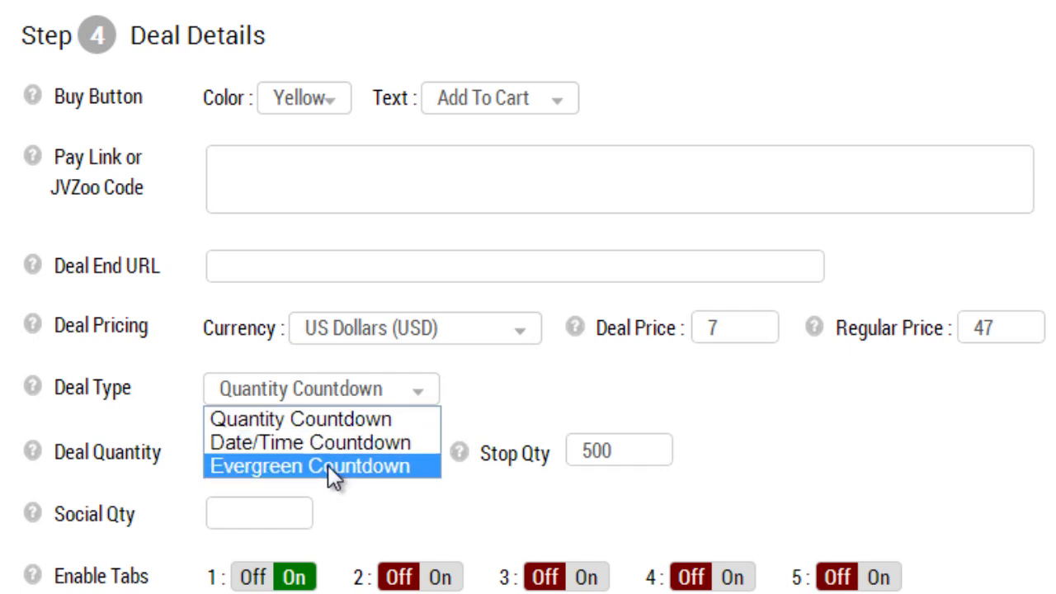
left_click(329, 447)
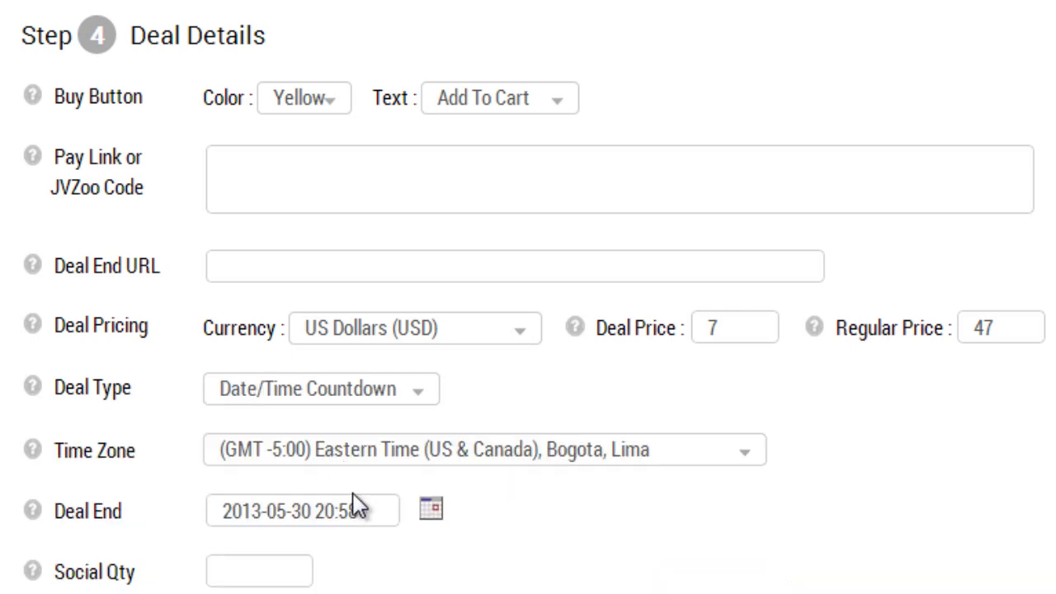
left_click(432, 512)
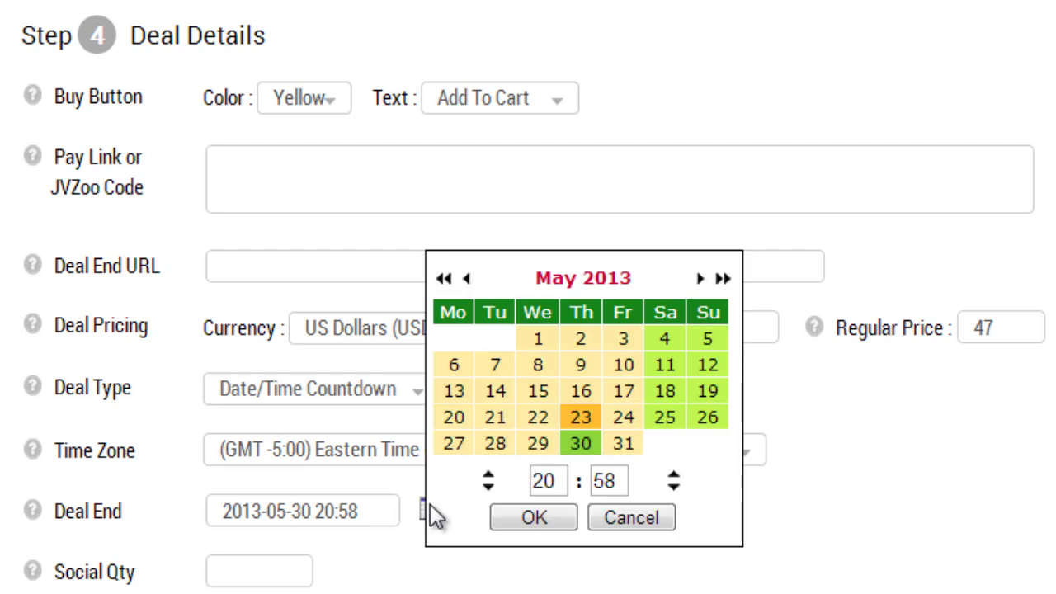
left_click(623, 417)
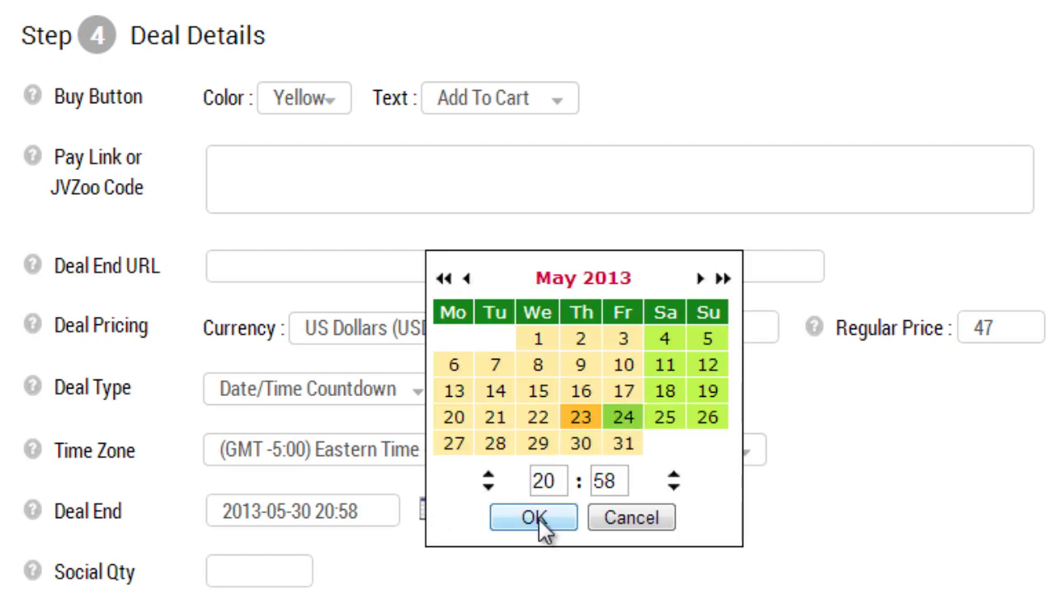
left_click(538, 519)
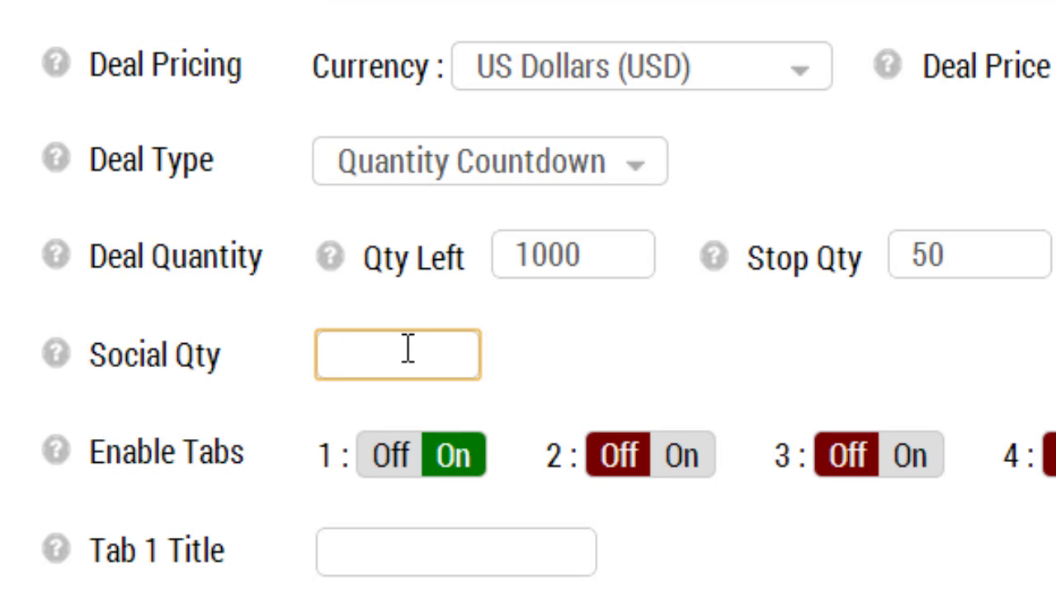
Enter 125 in the Social Qty field
type("125")
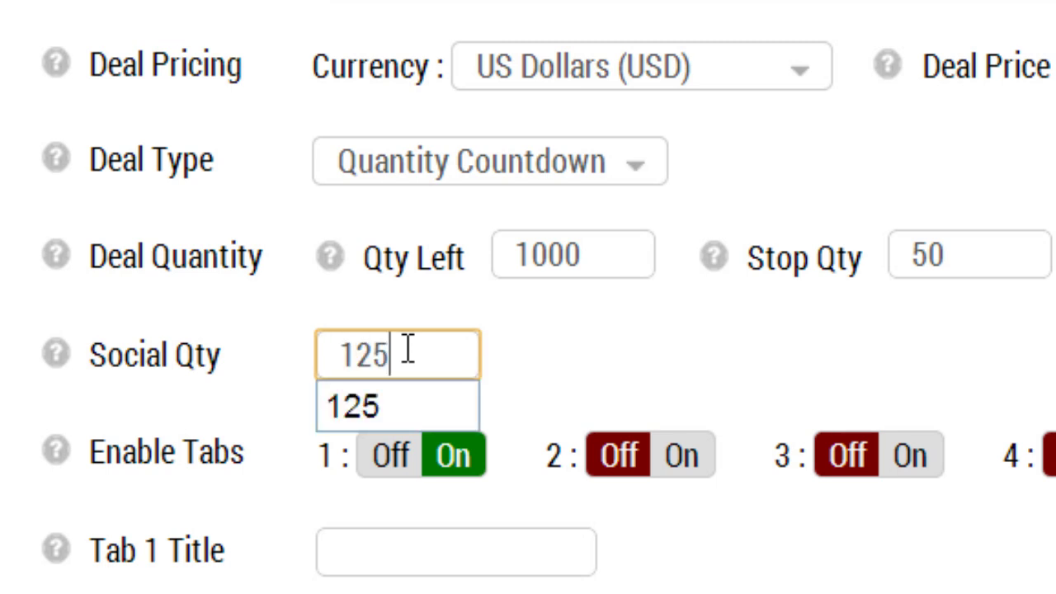
left_click(578, 372)
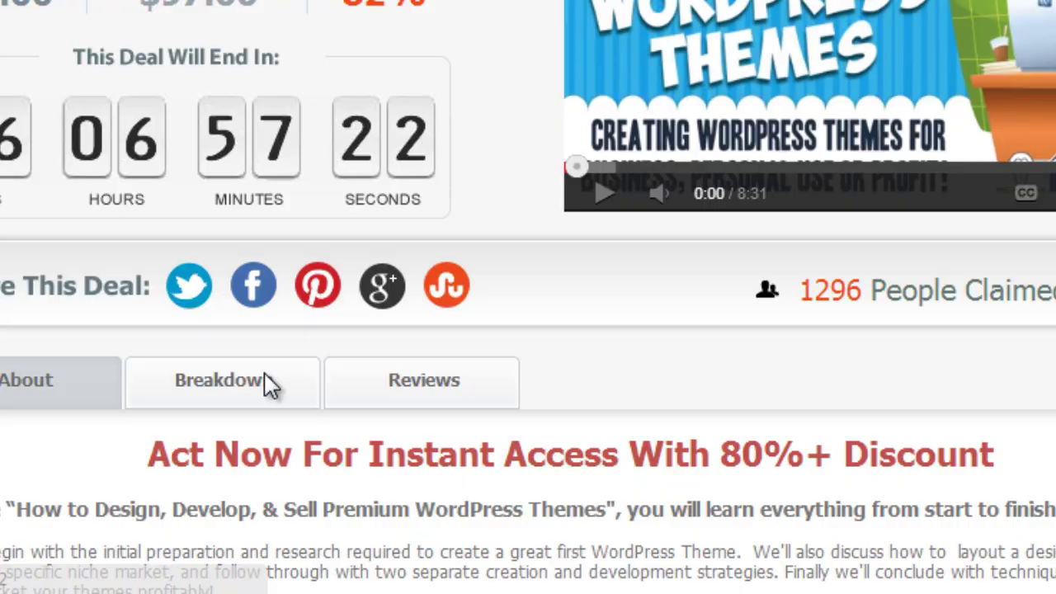
Scroll down to the empty Tab 1 Title and Tab 1 Text fields
scroll(266, 388, "down", 5)
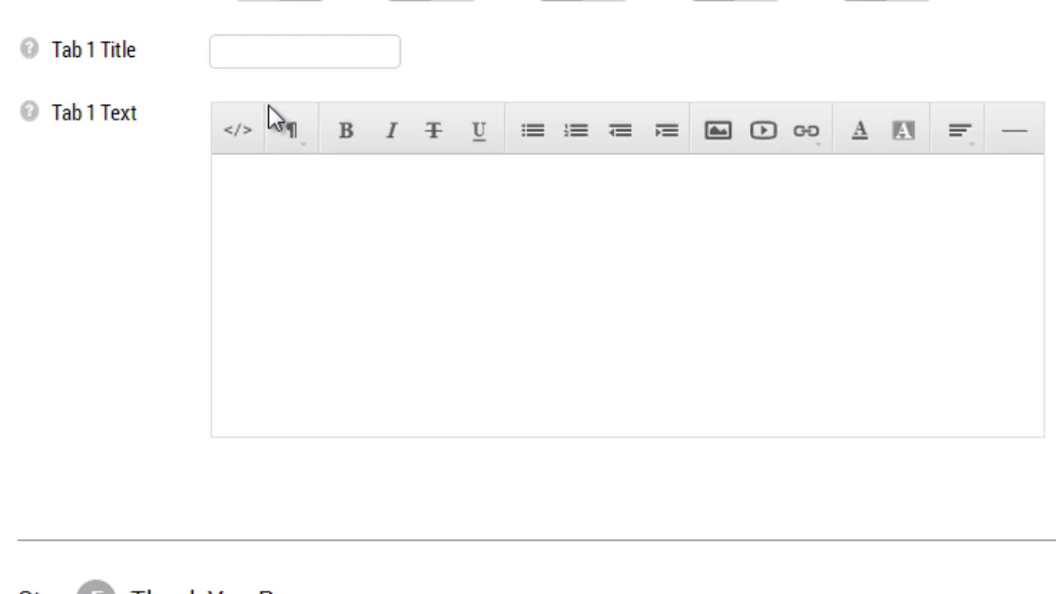
Title Tab 1 'Intro'
left_click(274, 58)
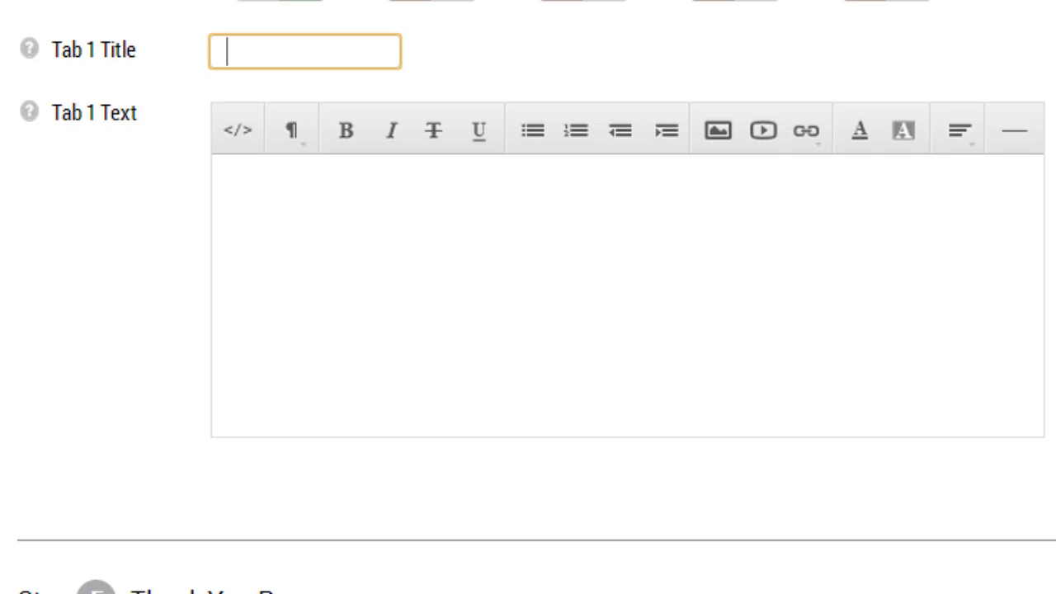
type("Intro")
scroll(700, 174, "down", 5)
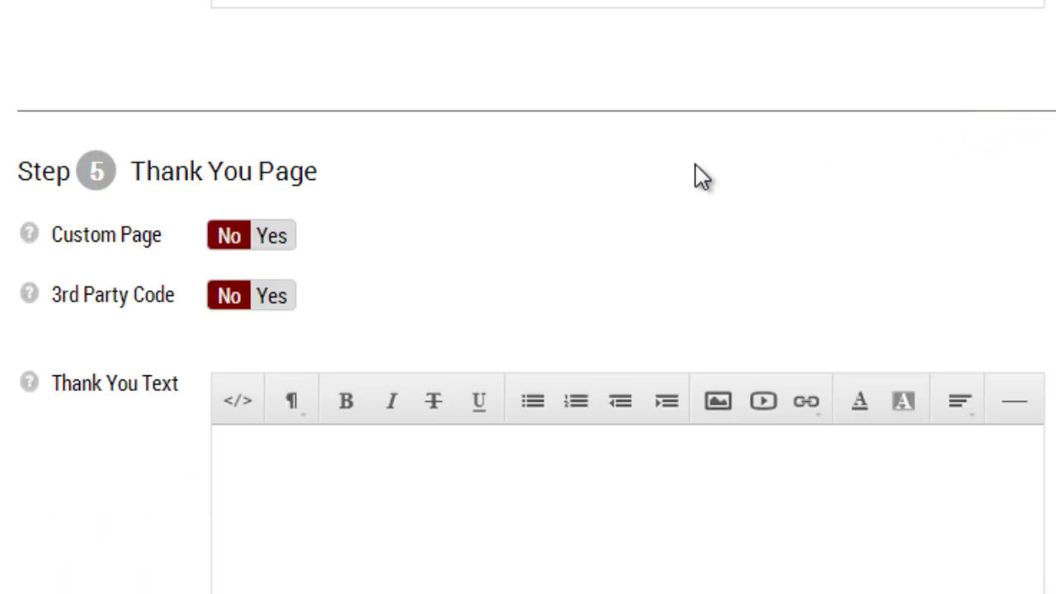
scroll(700, 174, "up", 2)
scroll(528, 330, "up", 3)
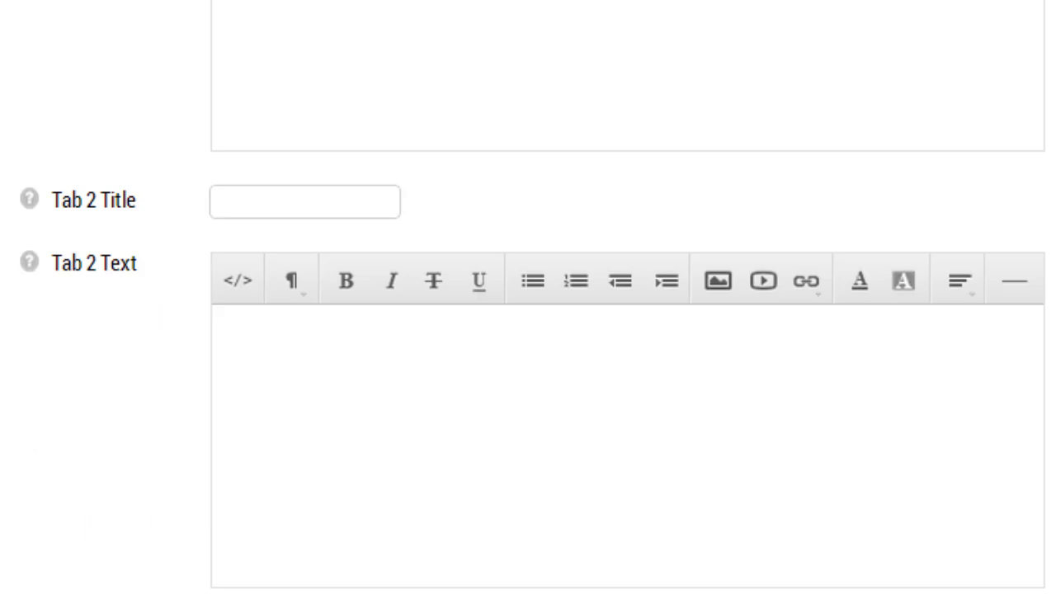
scroll(627, 297, "down", 2)
Title Tab 2 'Breakdown'
left_click(333, 61)
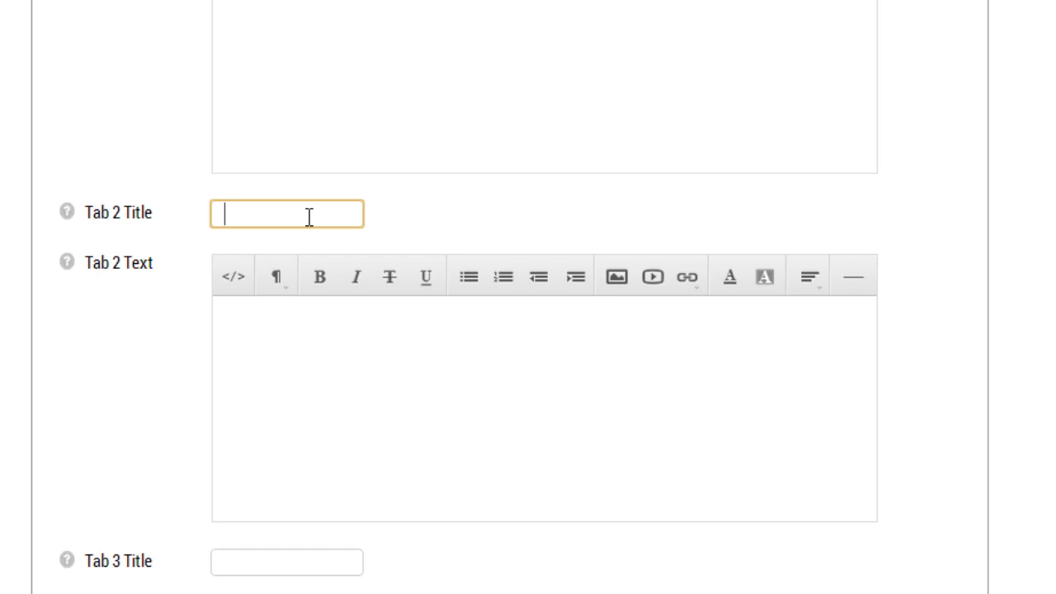
type("B")
key("BackSpace")
type("Breakdown")
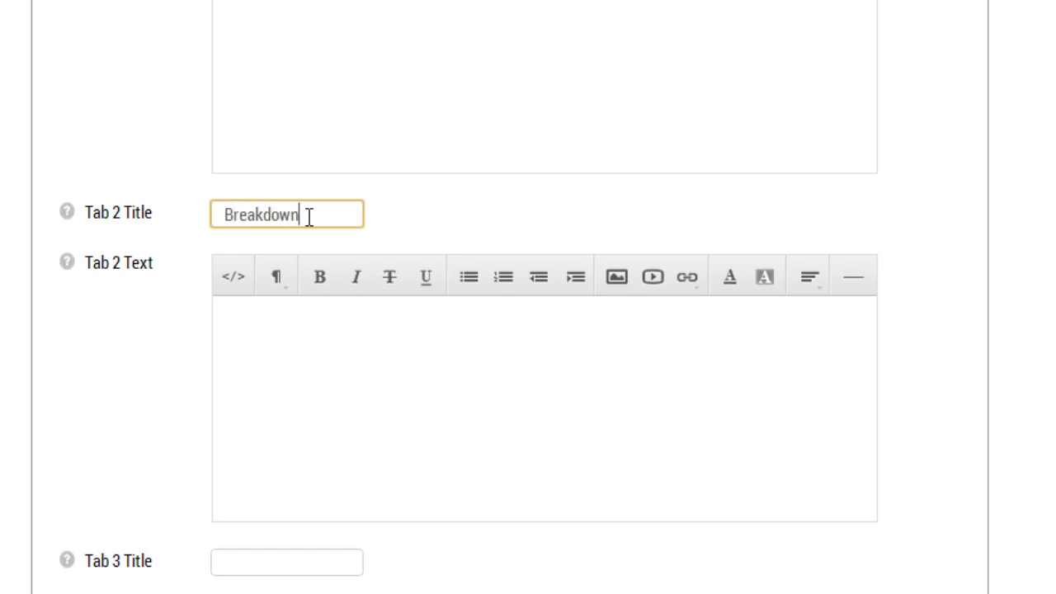
scroll(514, 170, "up", 3)
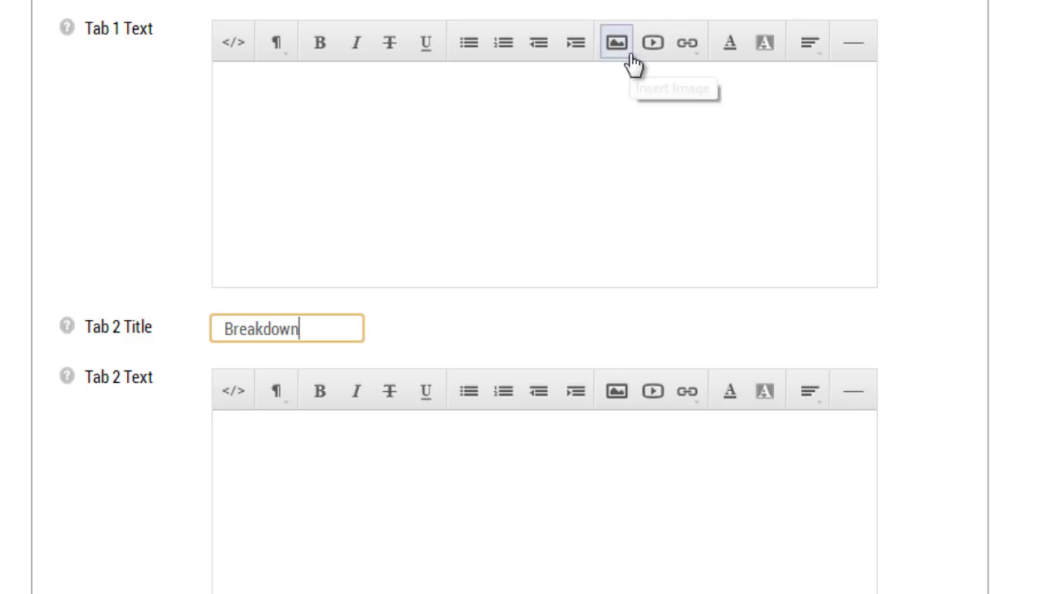
scroll(1044, 128, "down", 4)
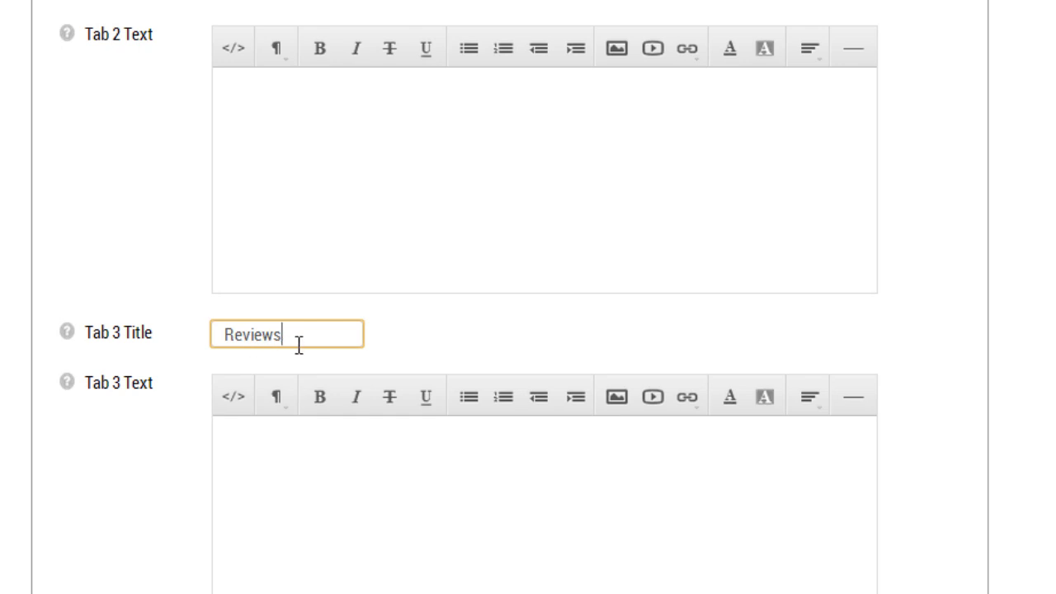
scroll(297, 344, "down", 4)
scroll(297, 344, "up", 9)
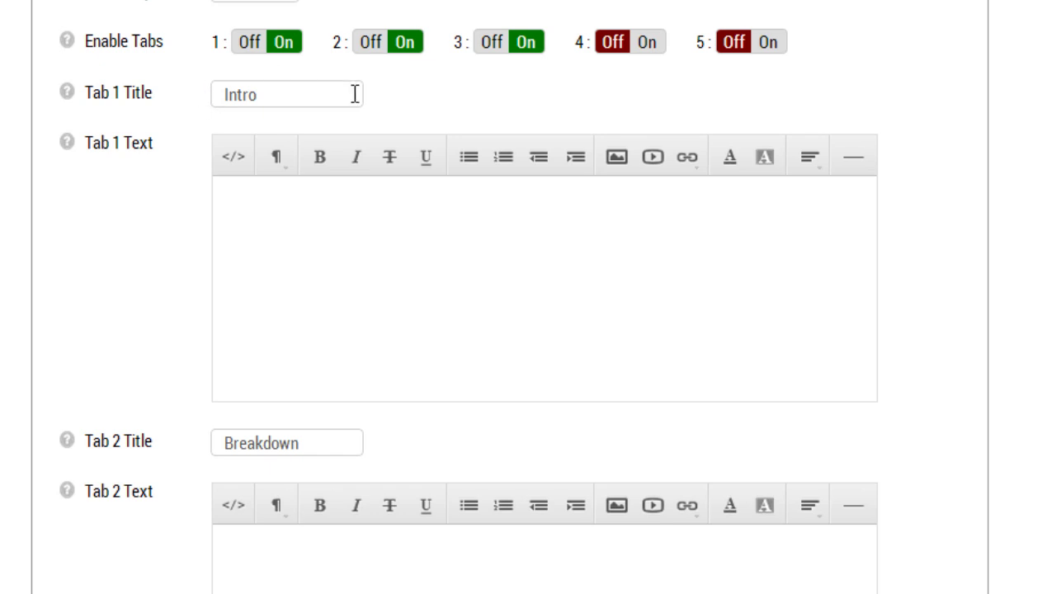
Turn Tab 3 off and back on so it stays enabled, then place the cursor in Tab 1 Text
left_click(499, 51)
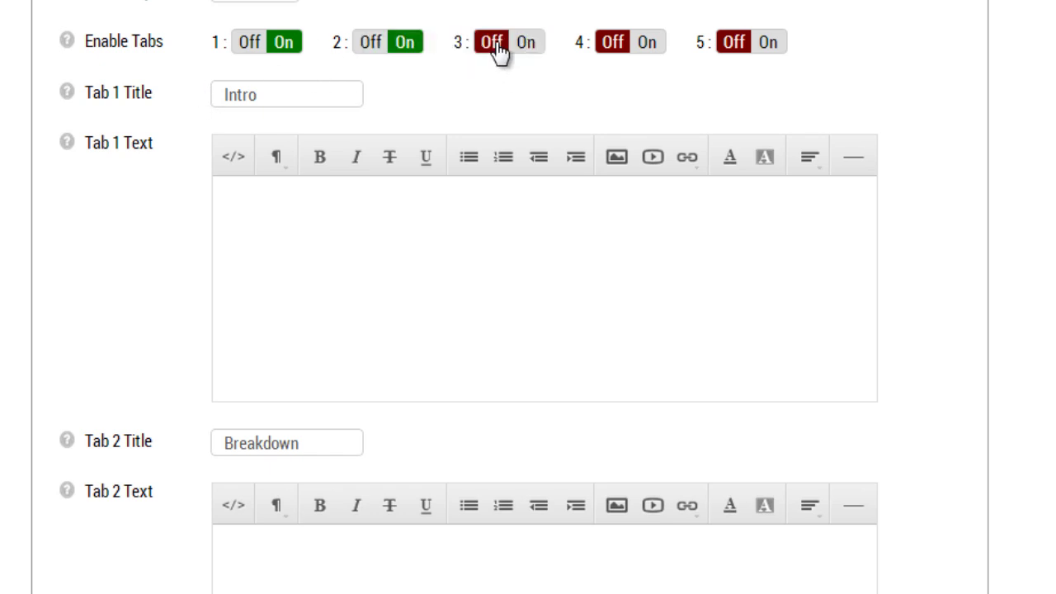
scroll(511, 99, "down", 4)
scroll(516, 101, "up", 5)
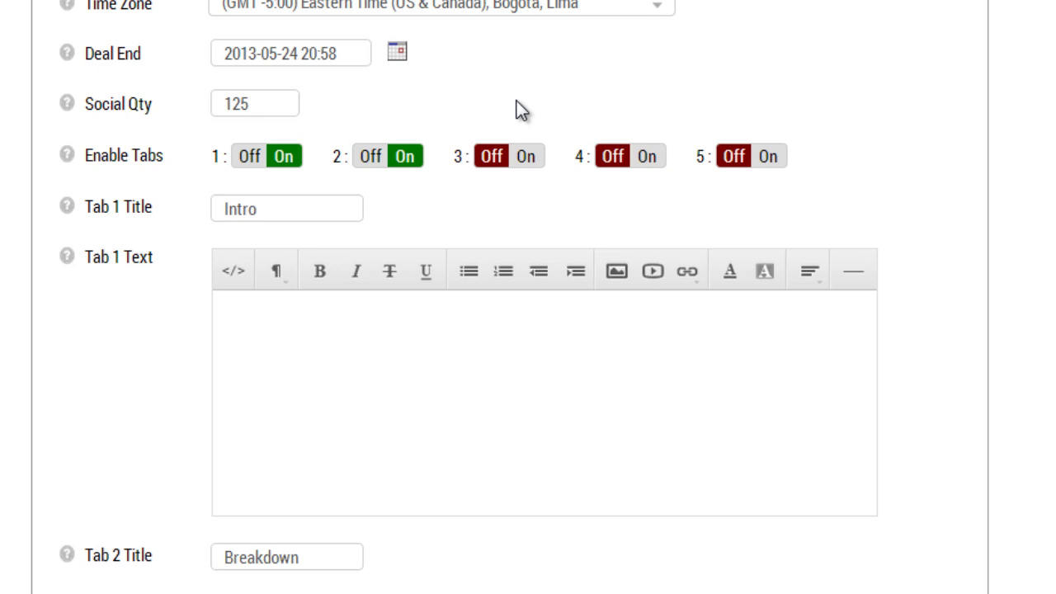
left_click(528, 165)
scroll(495, 355, "down", 8)
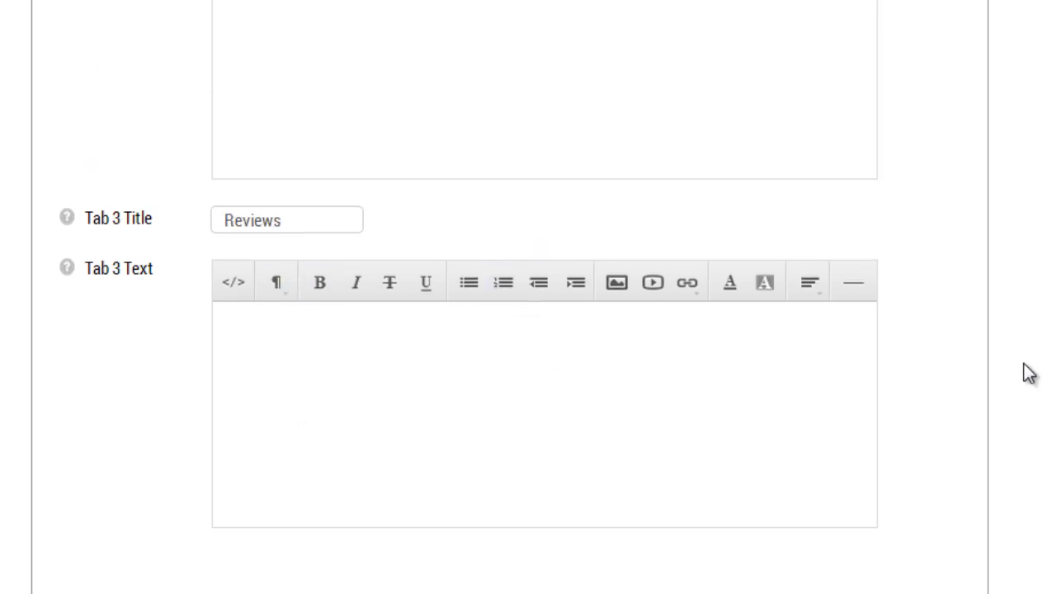
scroll(1027, 369, "up", 4)
scroll(1022, 367, "up", 3)
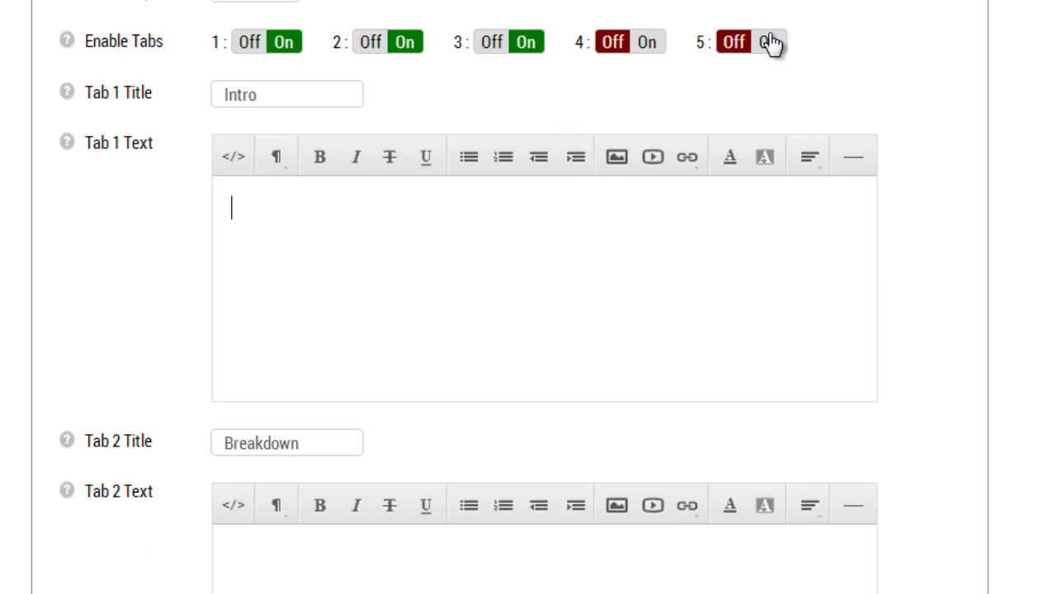
left_click(216, 221)
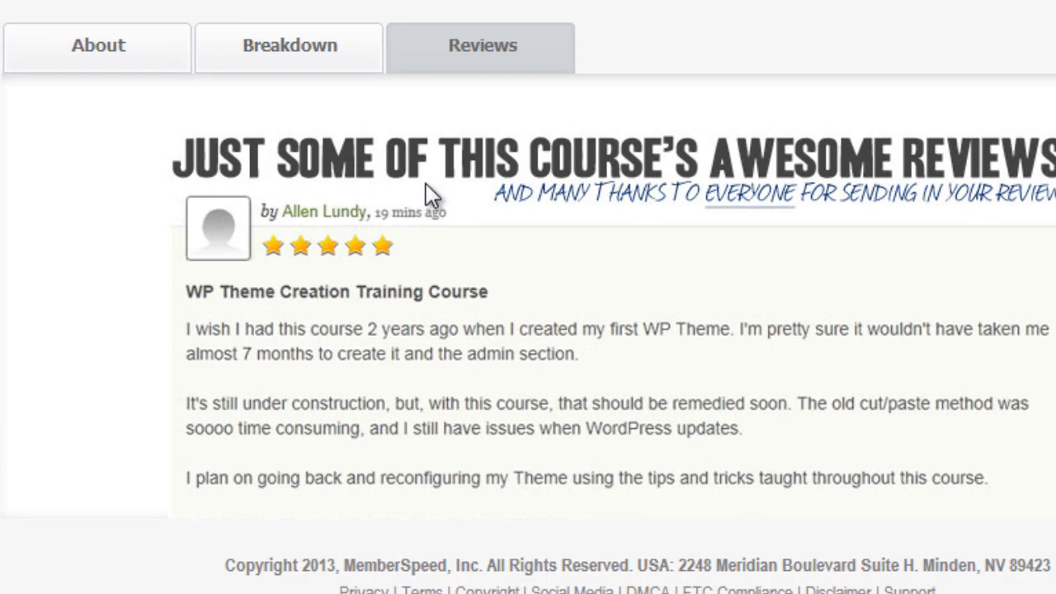
Preview the example deal's About, Breakdown and Reviews tab contents
scroll(330, 149, "down", 2)
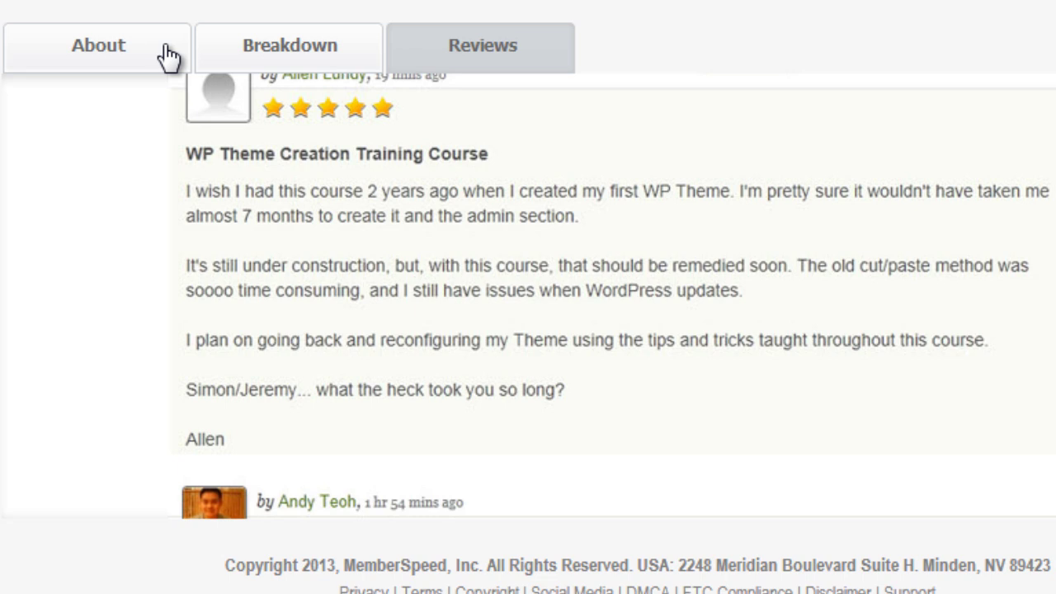
left_click(165, 52)
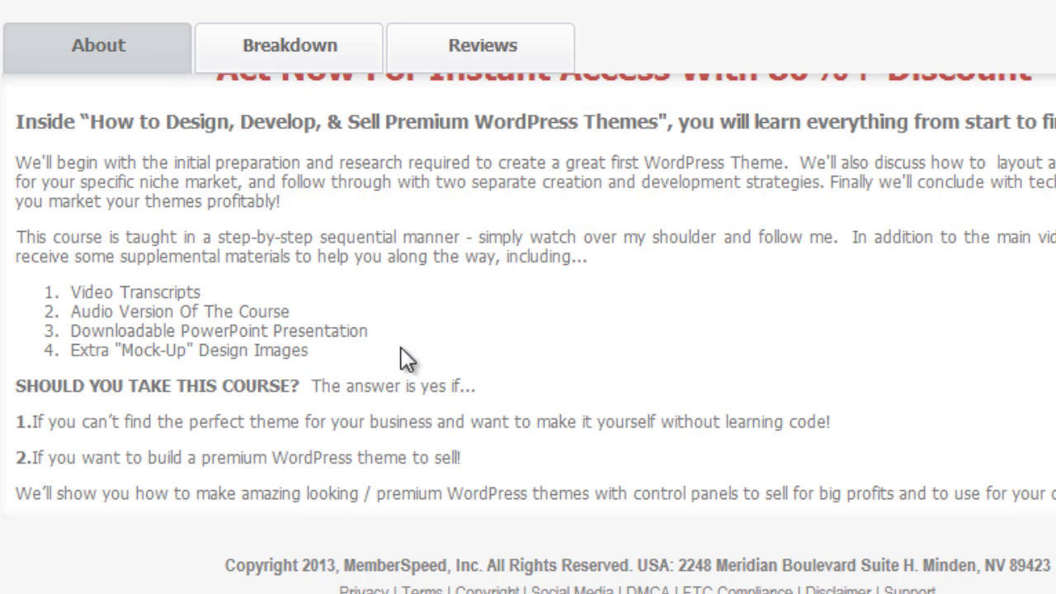
left_click(313, 56)
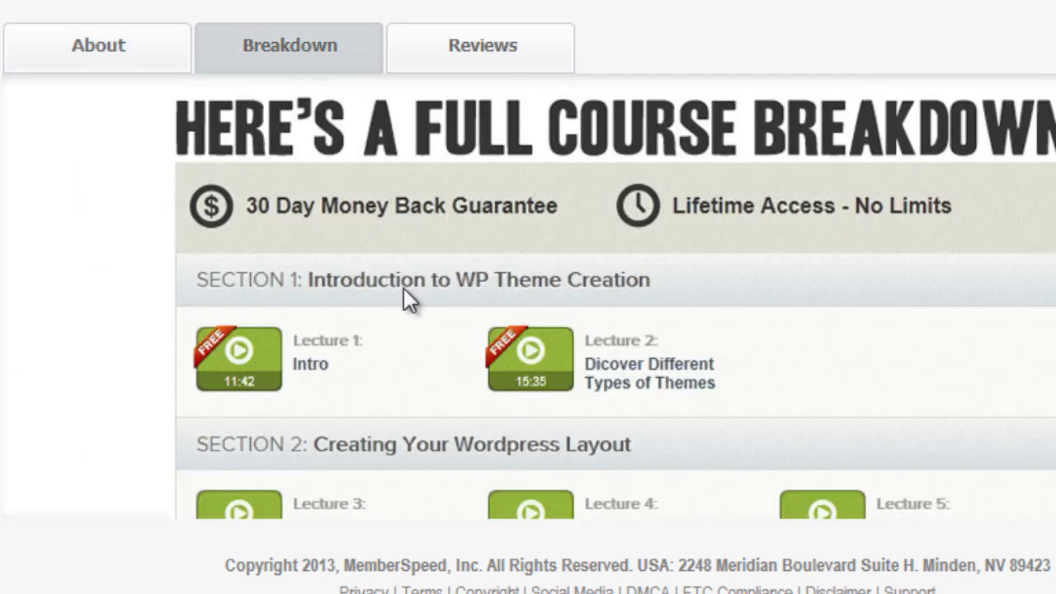
scroll(404, 297, "down", 8)
left_click(458, 59)
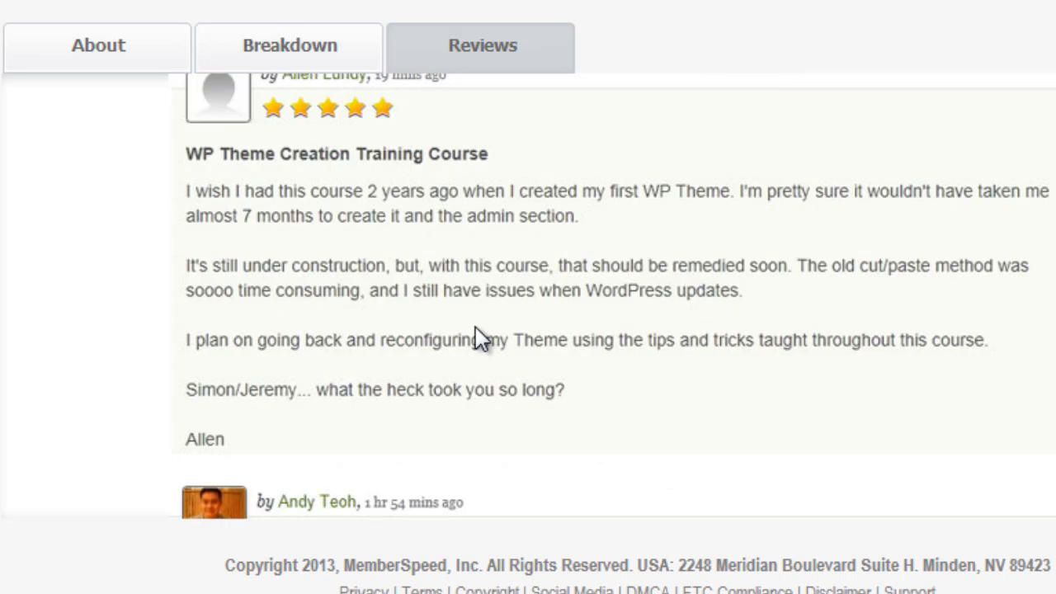
scroll(476, 326, "down", 8)
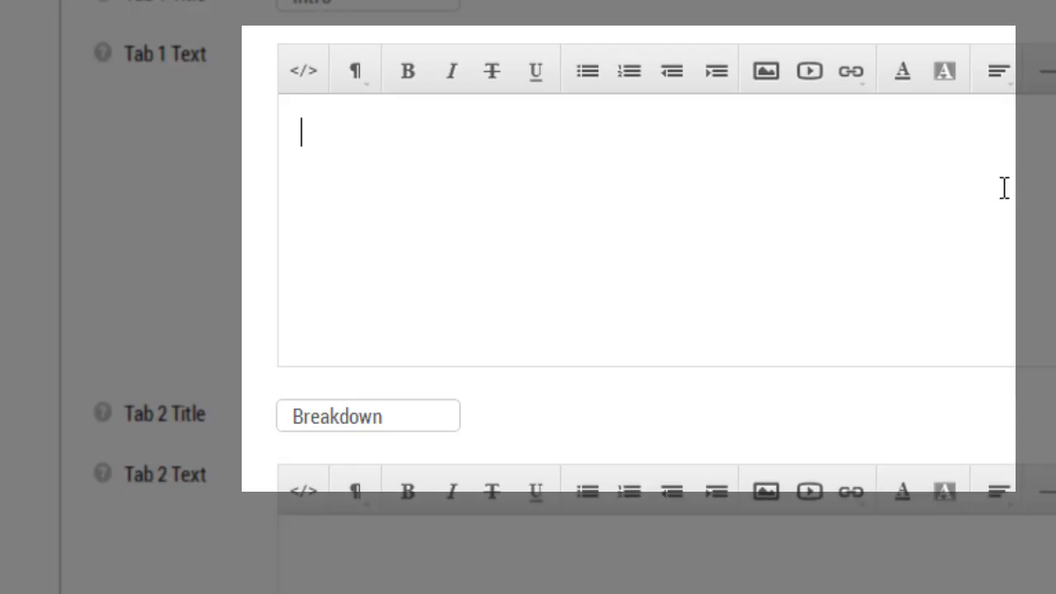
Type 'This is the introduction' into Tab 1 Text and look through the paragraph styles
key("ctrl+b")
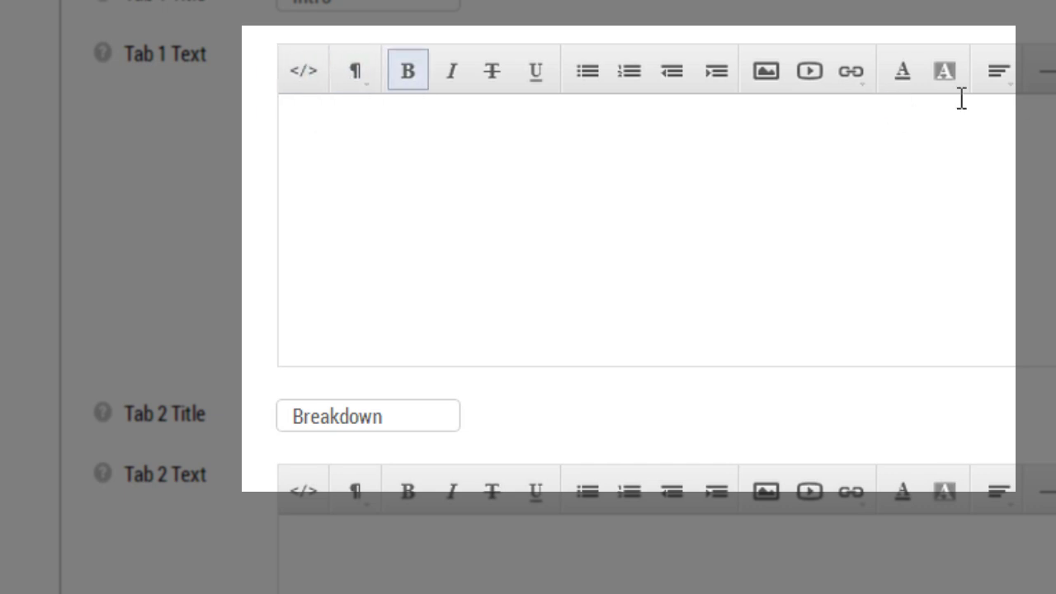
type("This is the introduction")
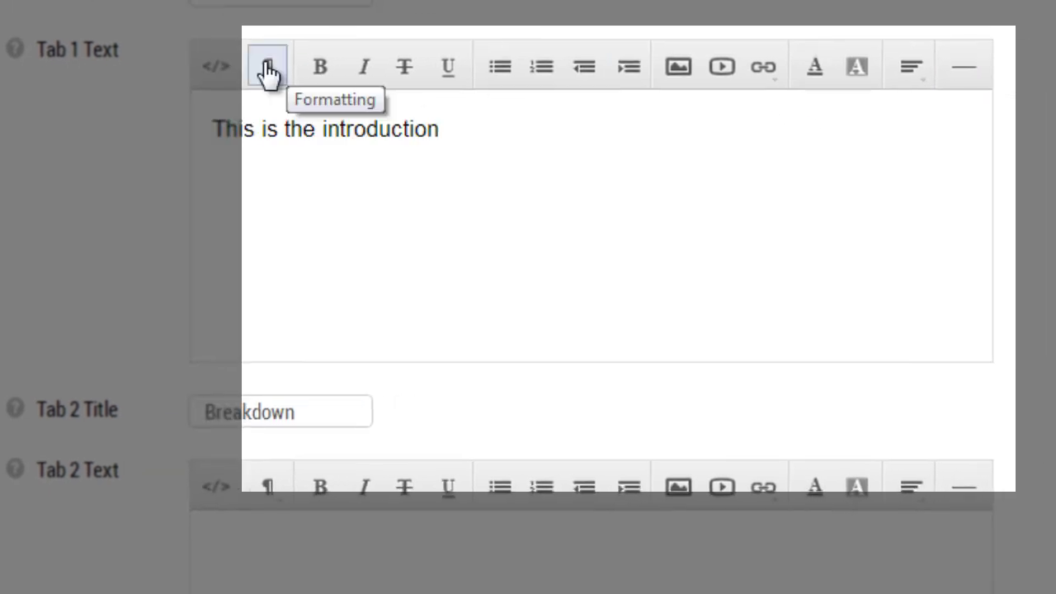
key("ctrl+a")
left_click(270, 71)
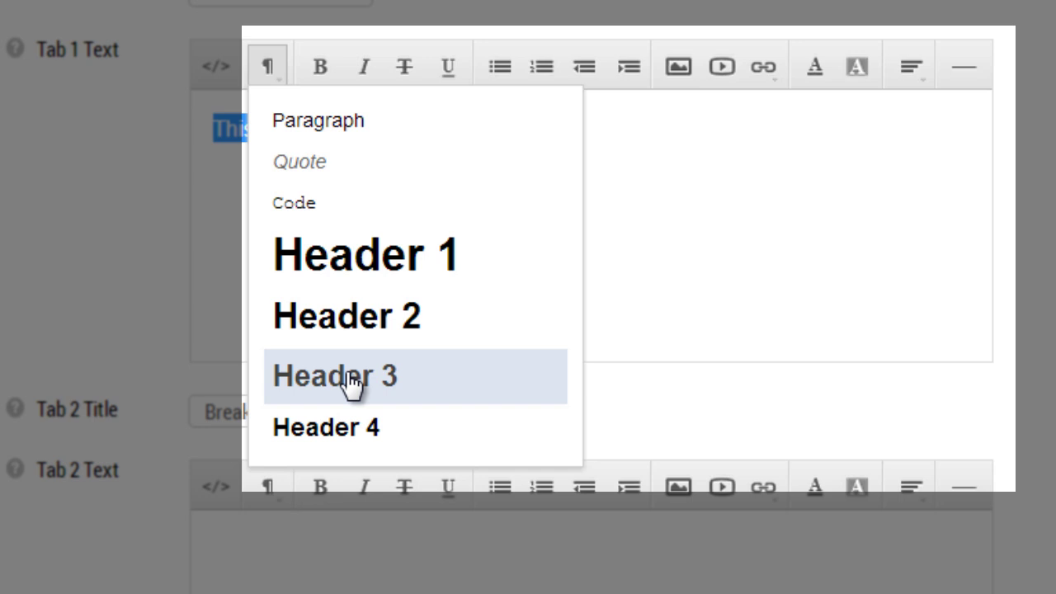
left_click(220, 107)
left_click(495, 134)
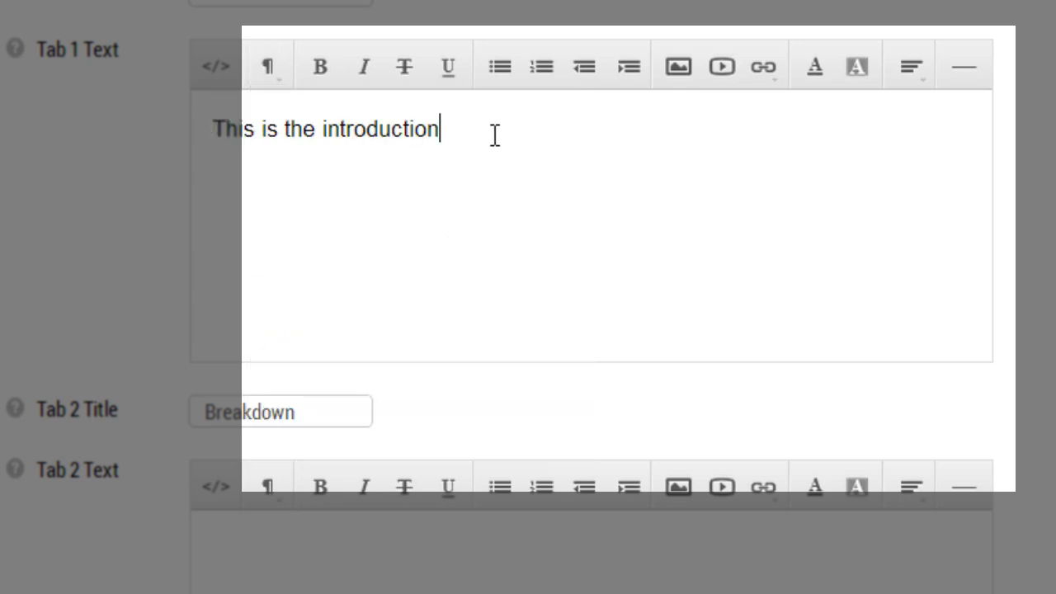
Try bold, italic and strikethrough on the intro text, finishing with it underlined
key("ctrl+a")
left_click(321, 72)
left_click(321, 72)
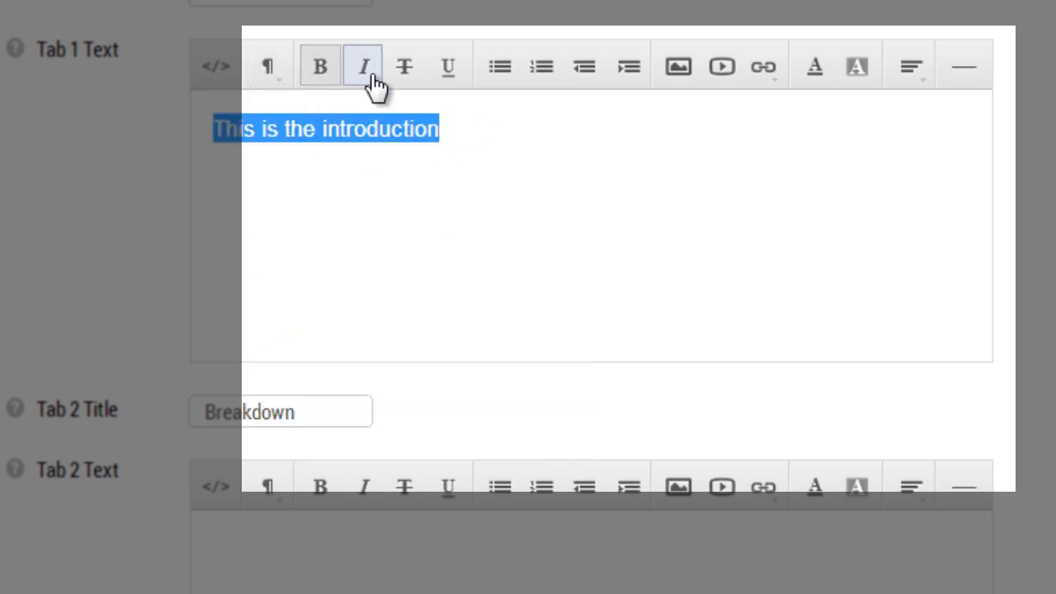
left_click(368, 73)
left_click(366, 71)
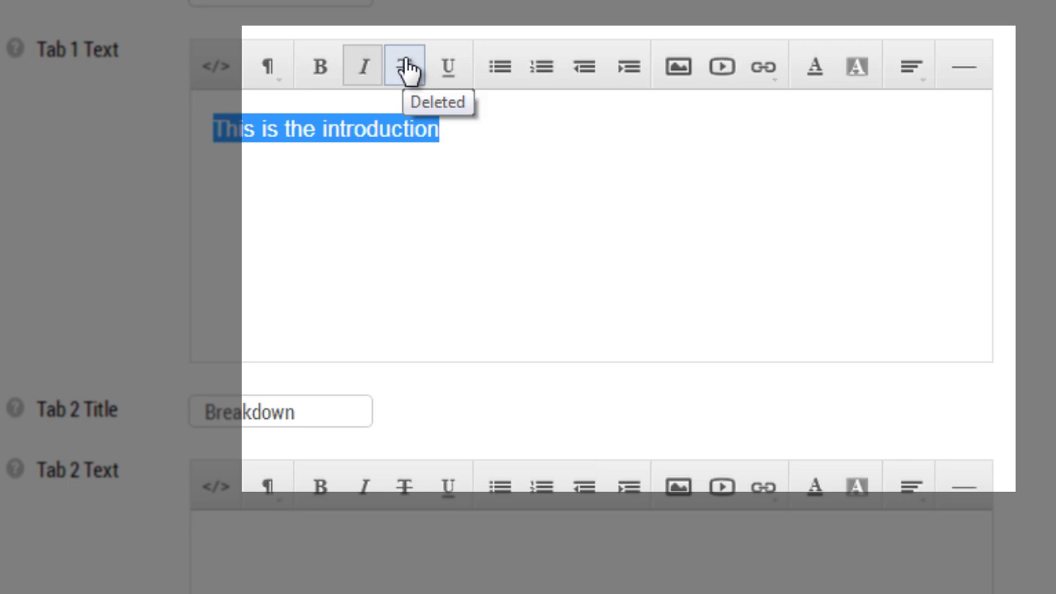
left_click(407, 71)
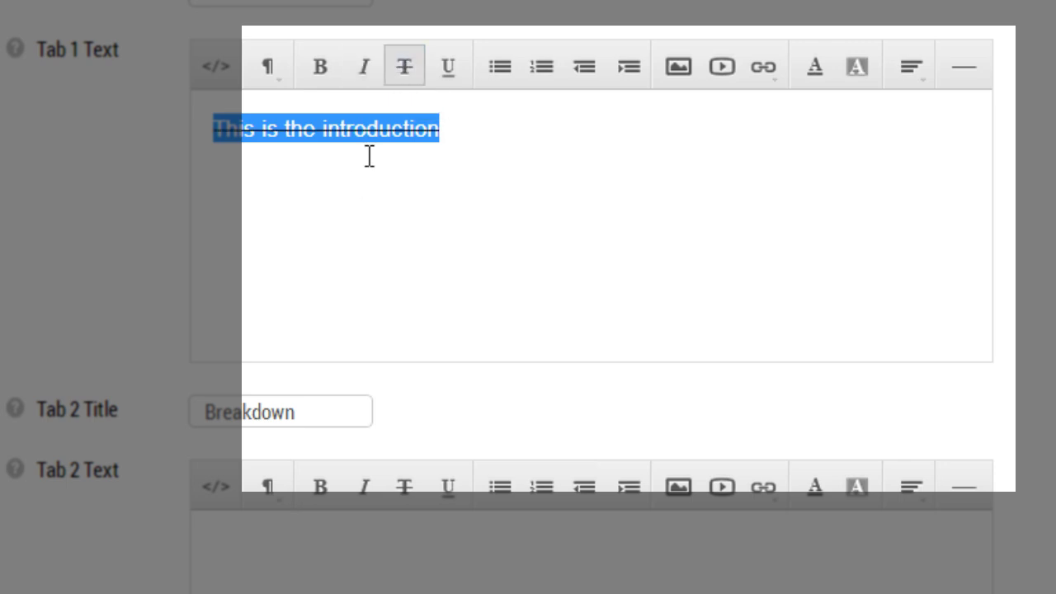
left_click(407, 71)
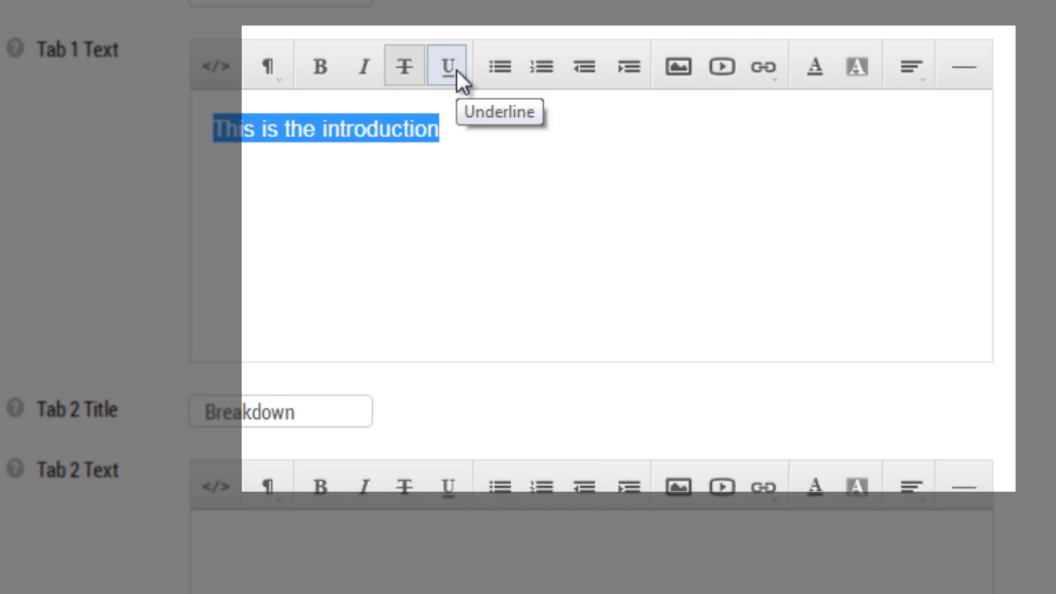
left_click(453, 73)
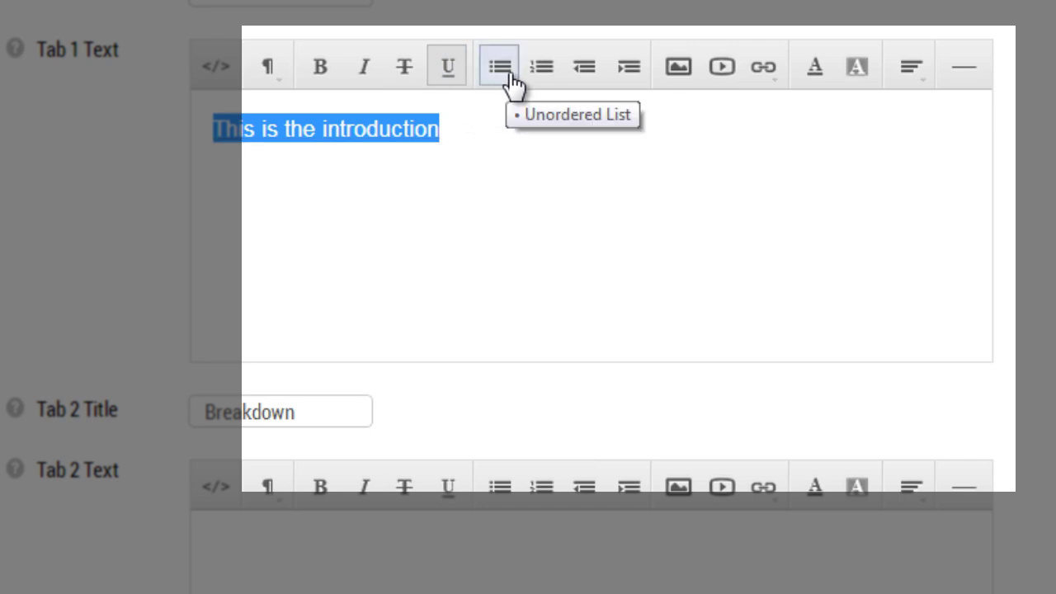
Make the intro line numbered list item 1, checking indent, colour and alignment options
left_click(509, 75)
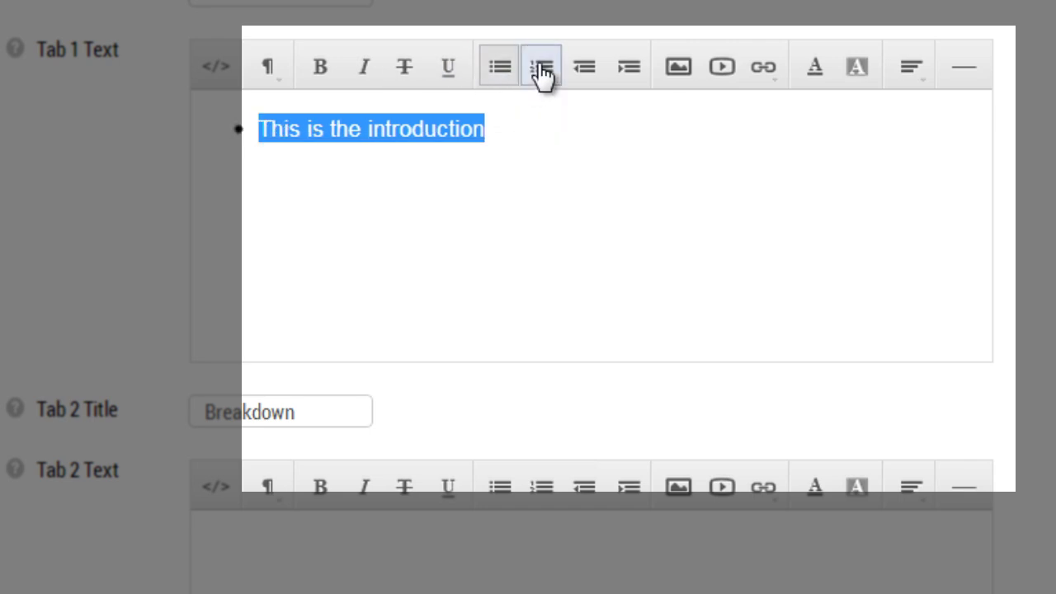
left_click(543, 73)
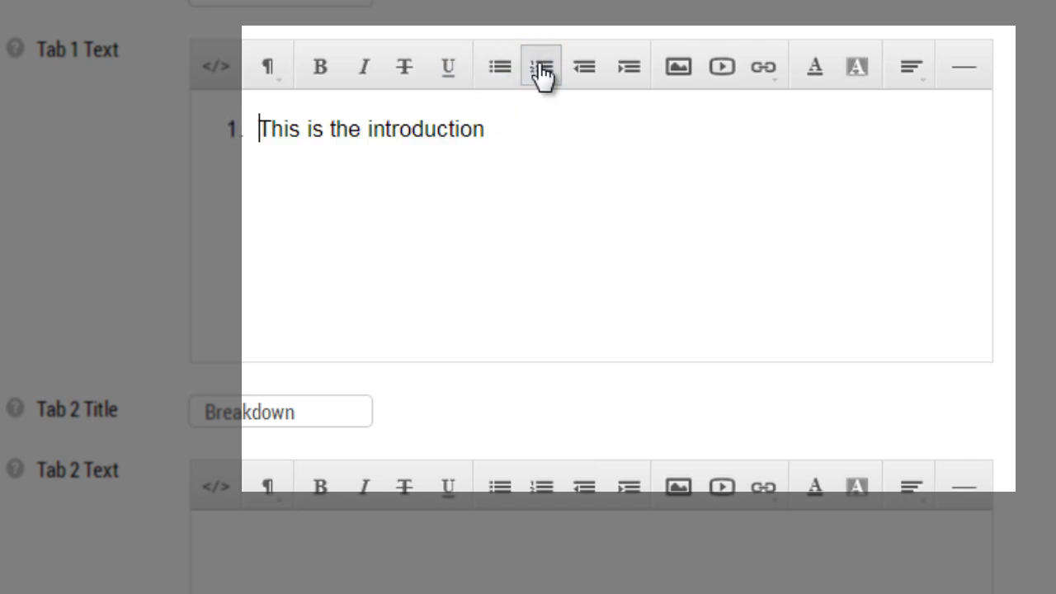
left_click(625, 76)
left_click(588, 78)
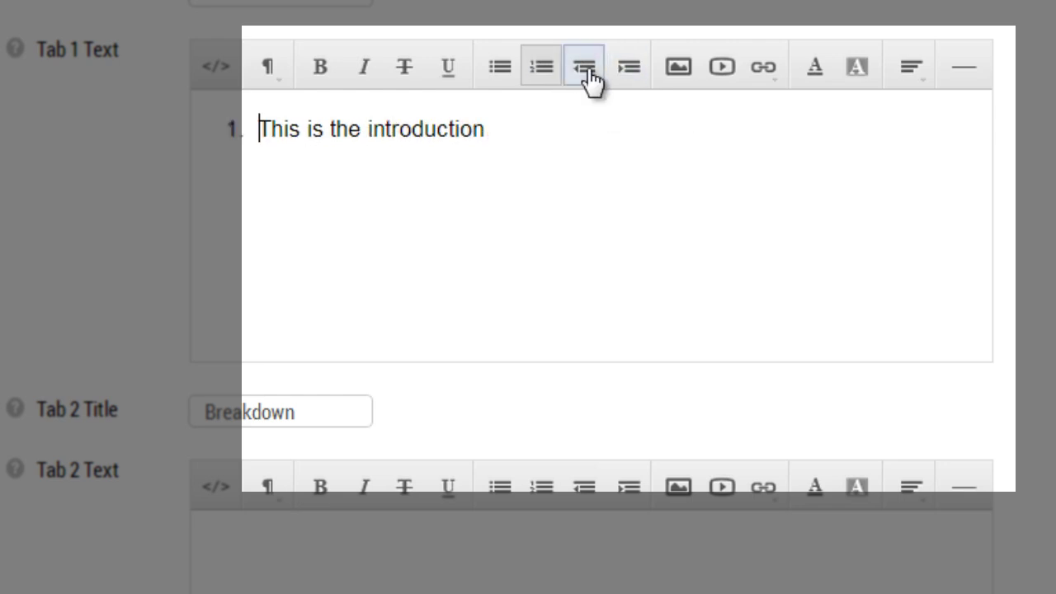
left_click(819, 83)
left_click(849, 73)
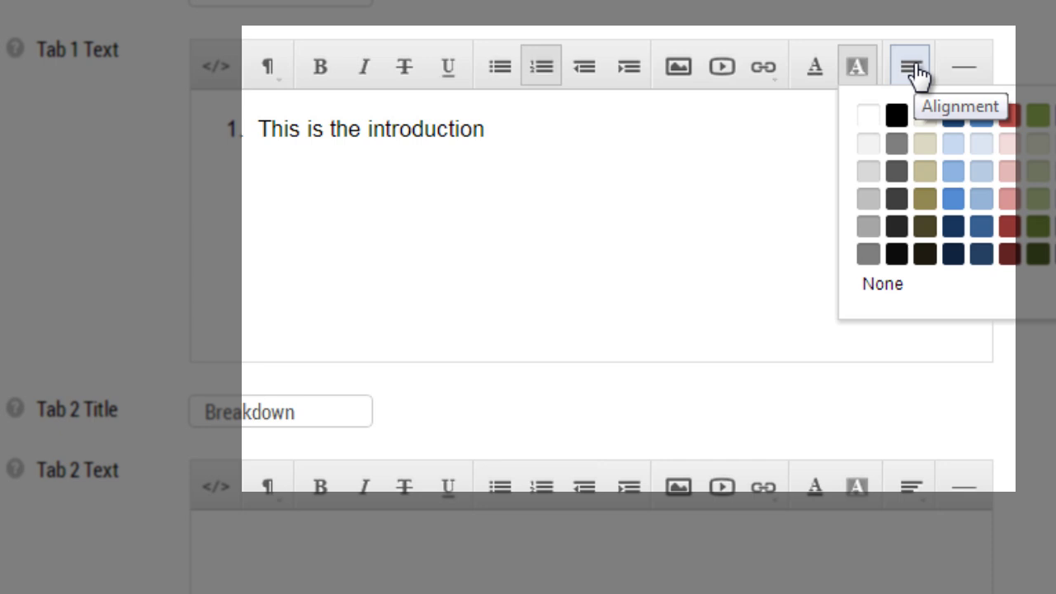
left_click(914, 73)
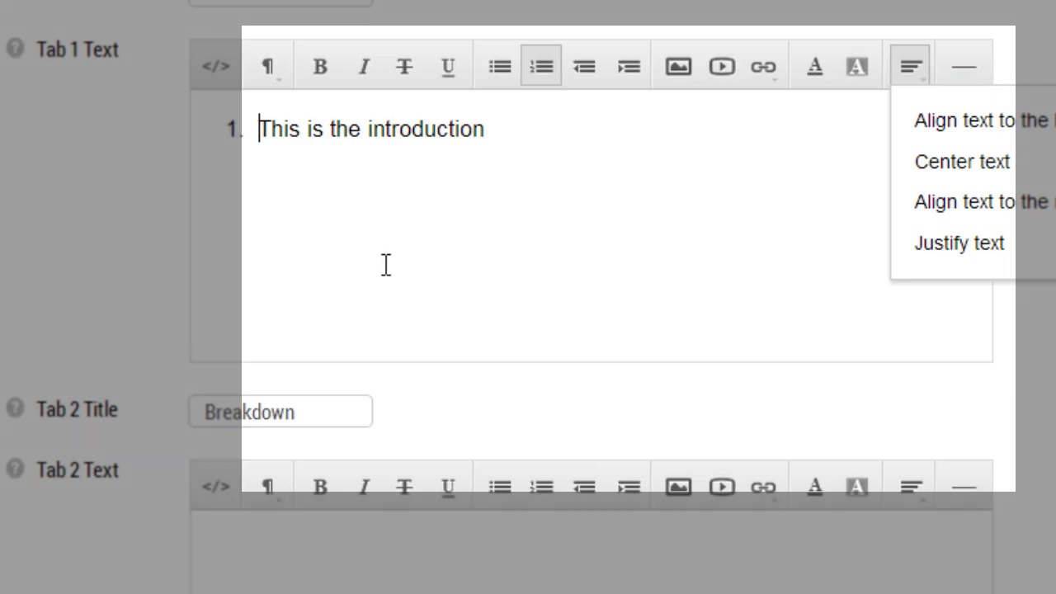
left_click(389, 253)
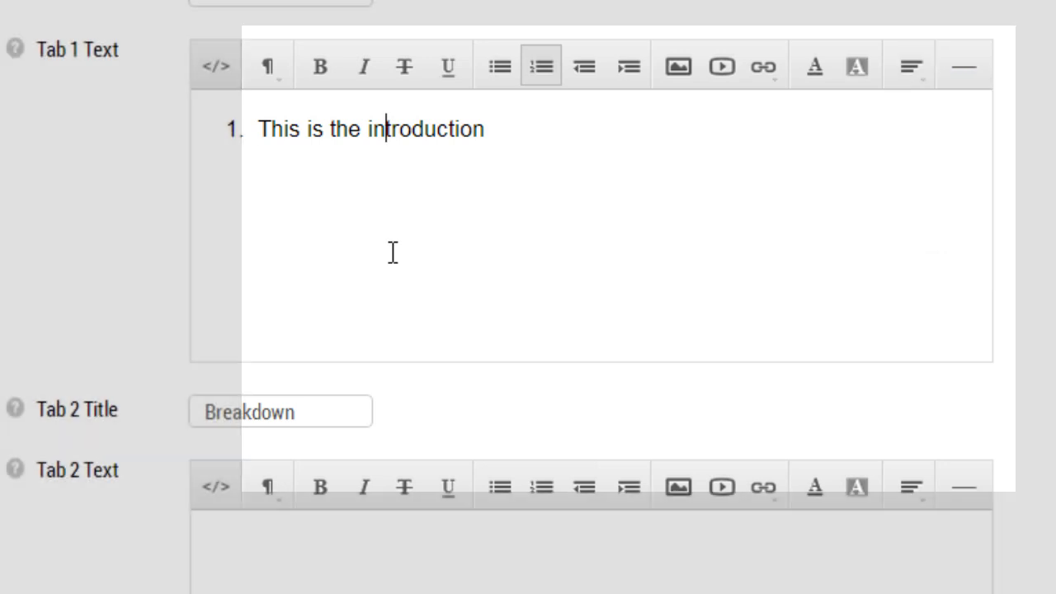
left_click(555, 189)
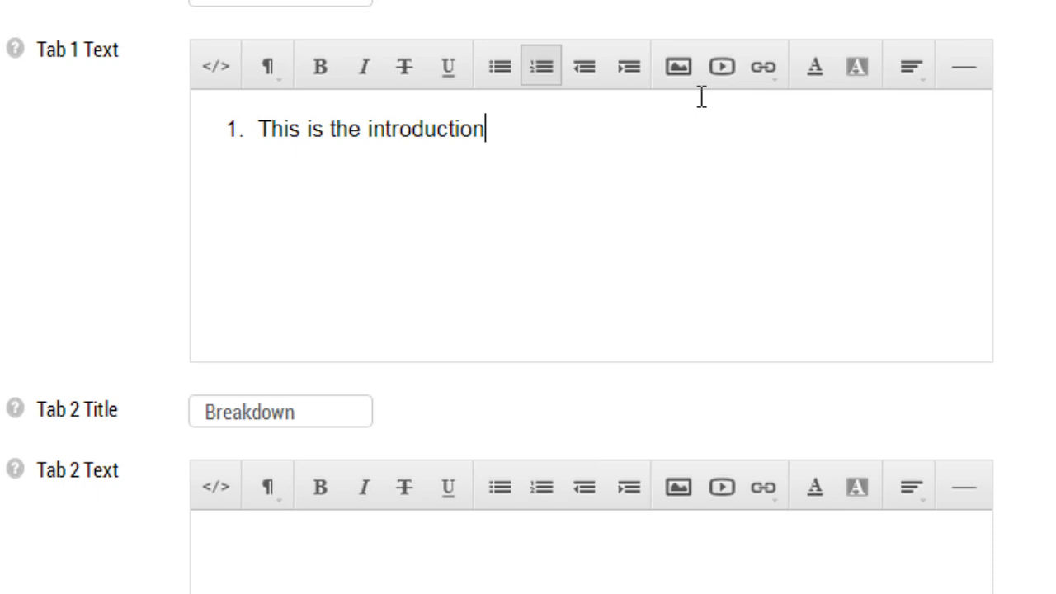
Delete the intro text and cancel an image upload without choosing a file
key("shift+Home")
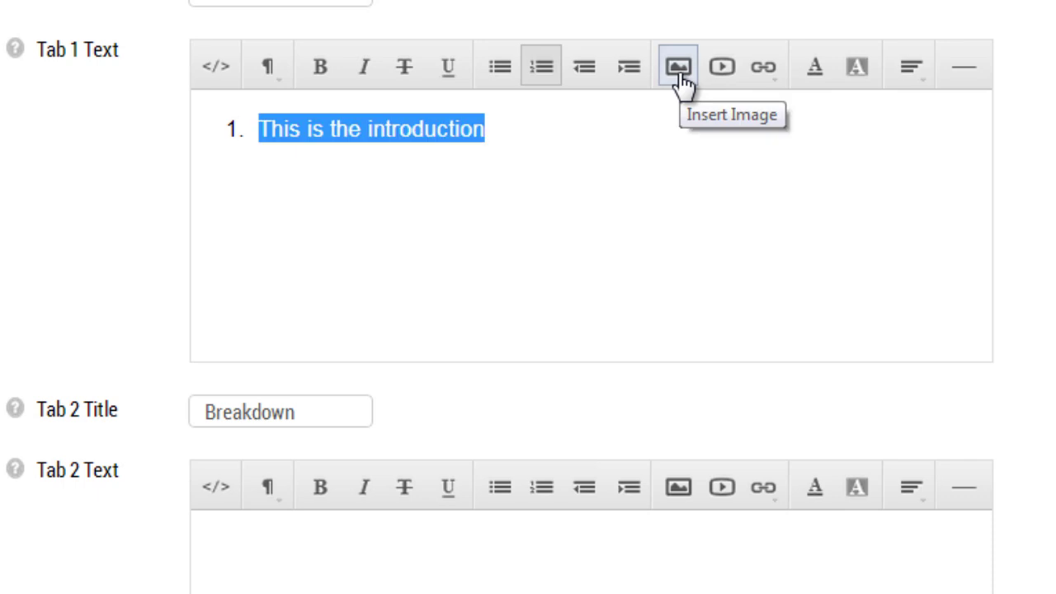
key("BackSpace")
left_click(680, 74)
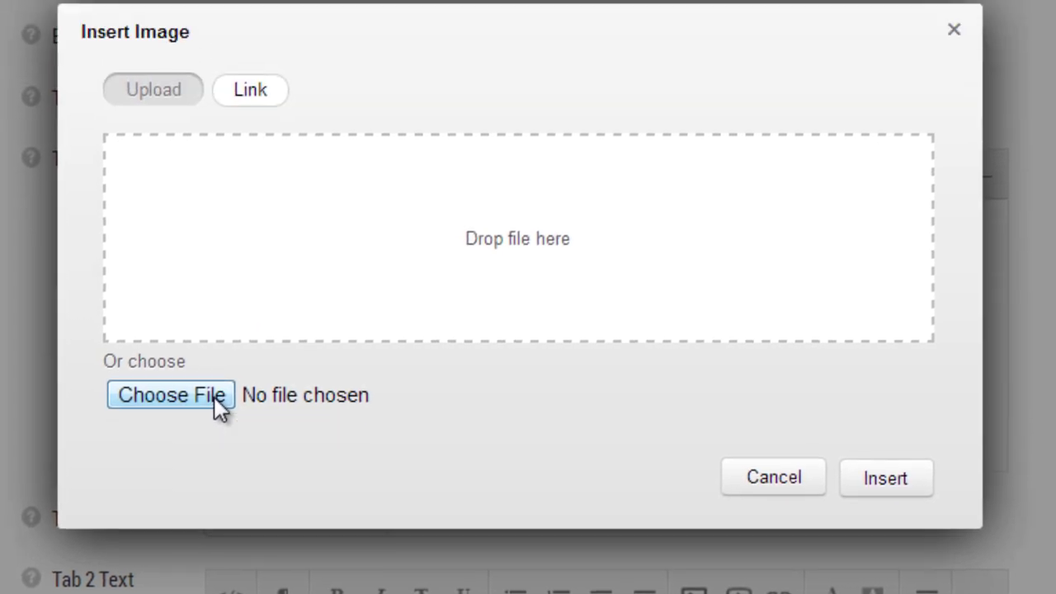
left_click(215, 399)
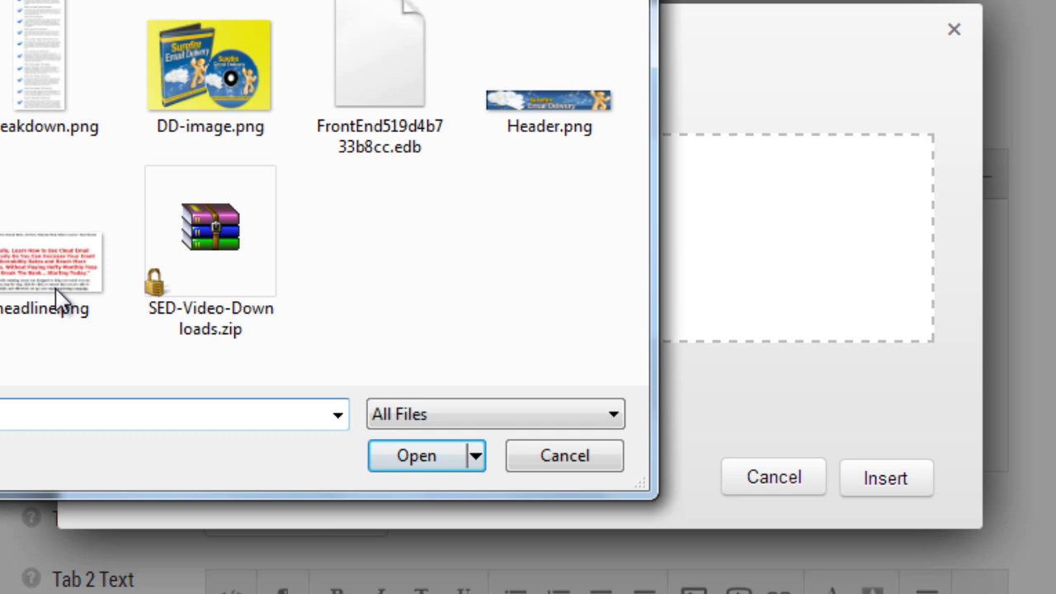
key("Escape")
left_click(813, 482)
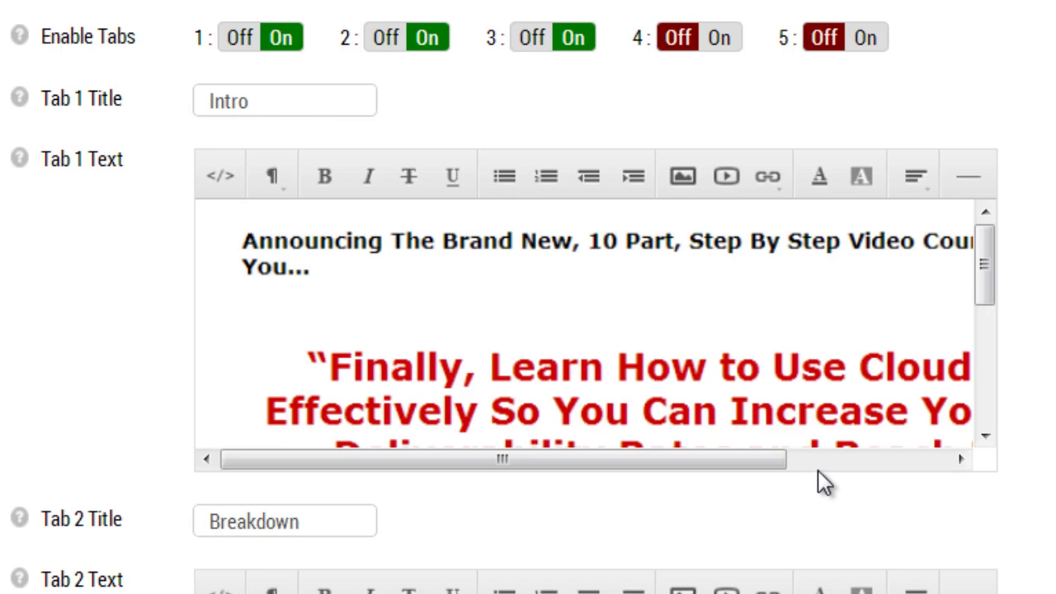
scroll(729, 324, "down", 3)
scroll(709, 301, "up", 3)
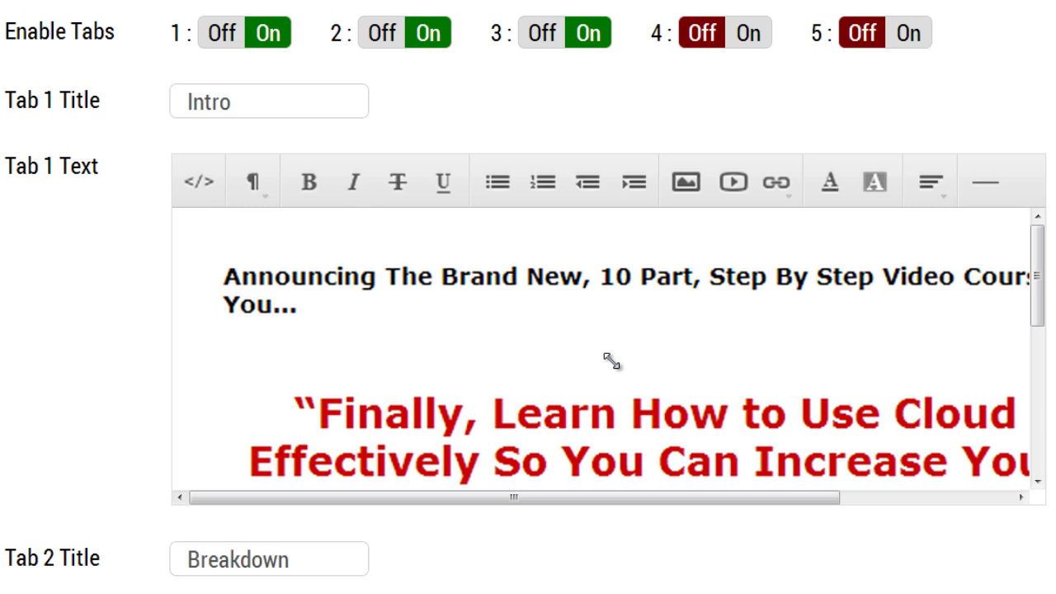
Set the Tab 1 headline image's position to Center and save it
left_click(576, 351)
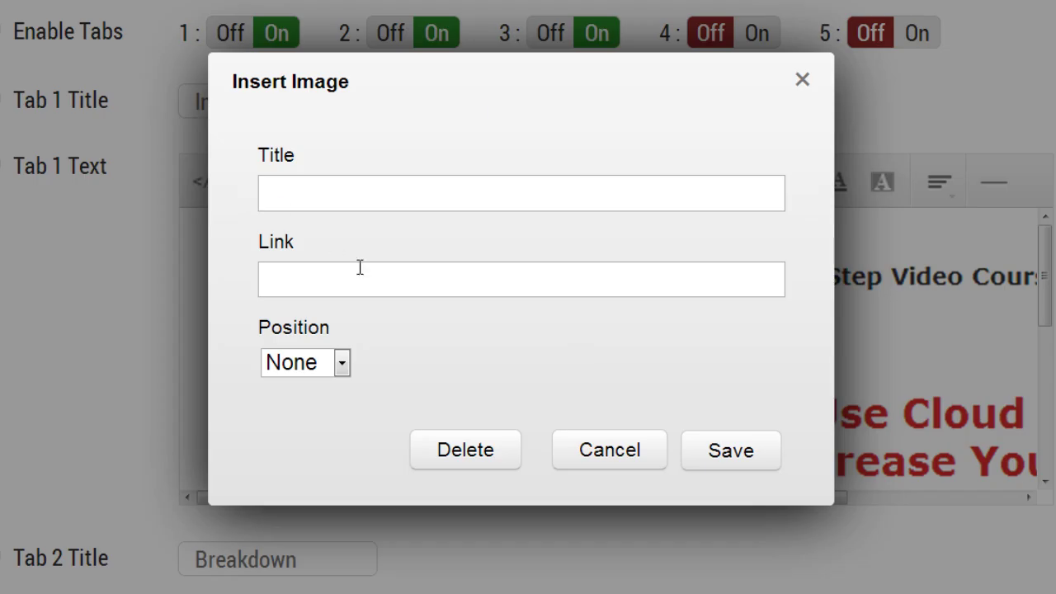
left_click(309, 199)
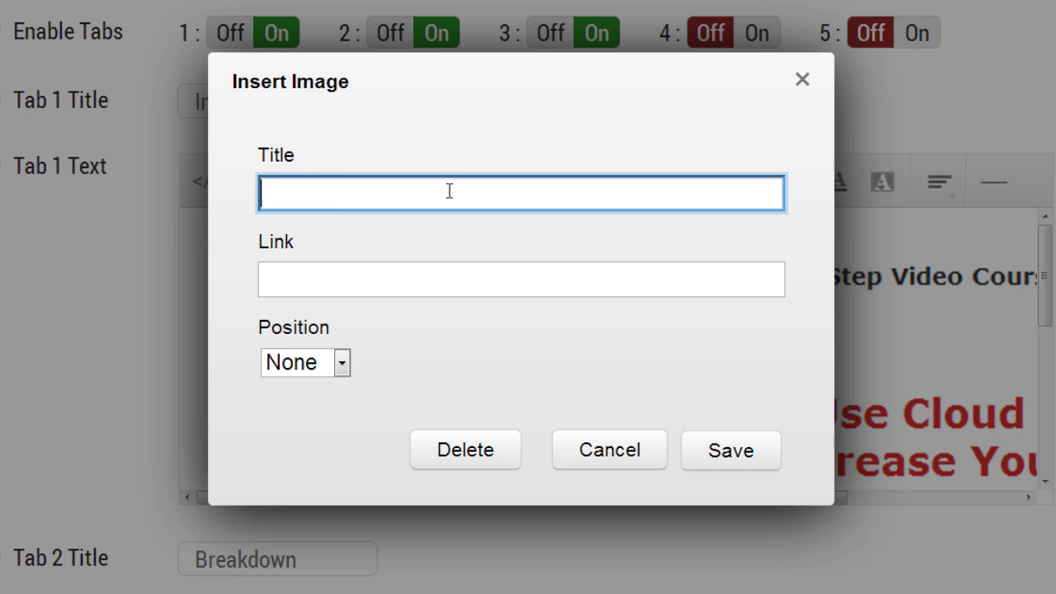
left_click(329, 283)
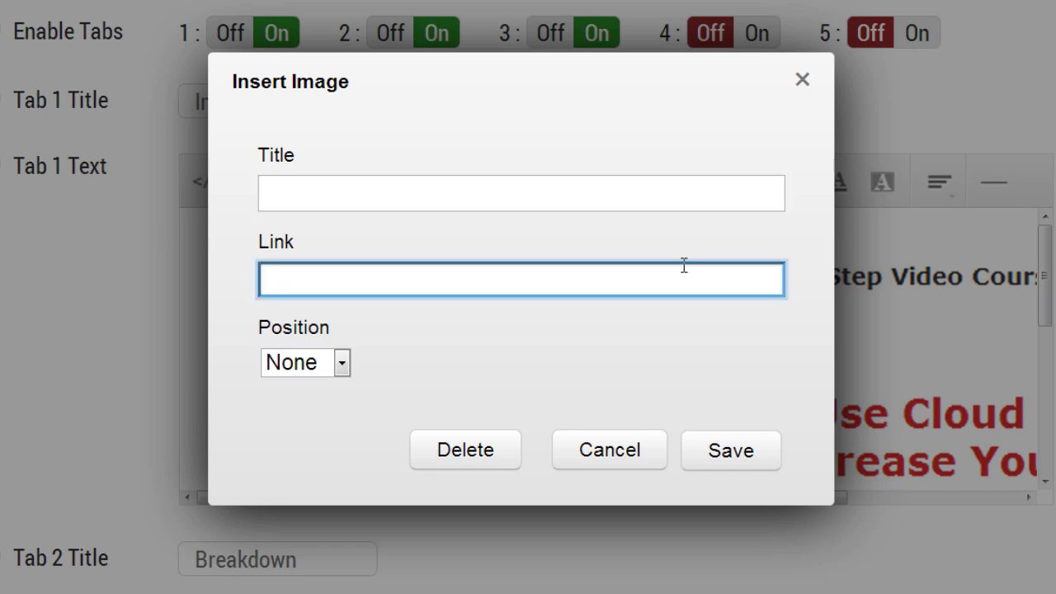
left_click(342, 362)
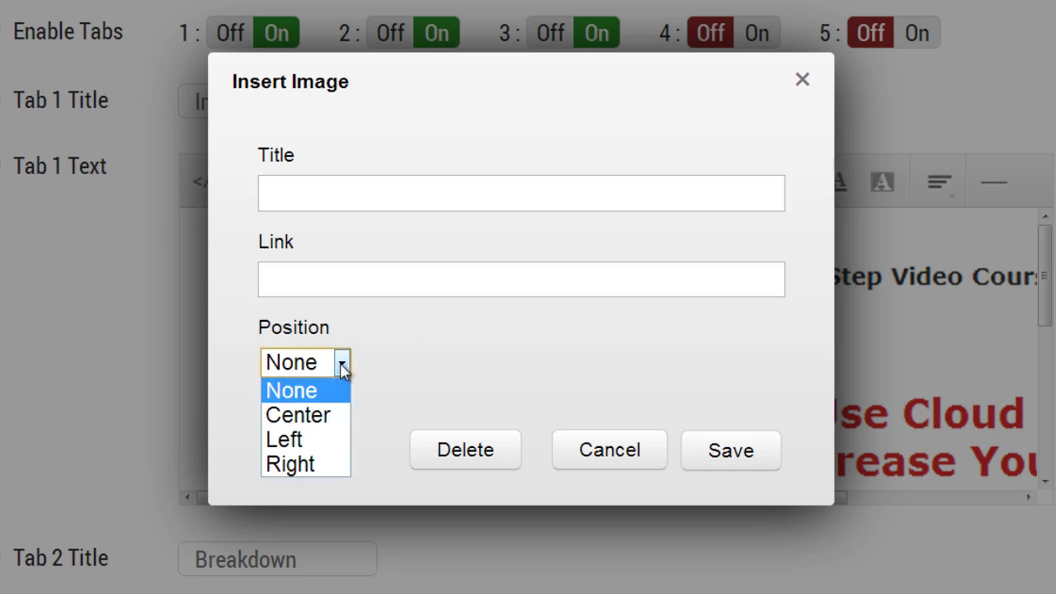
left_click(317, 427)
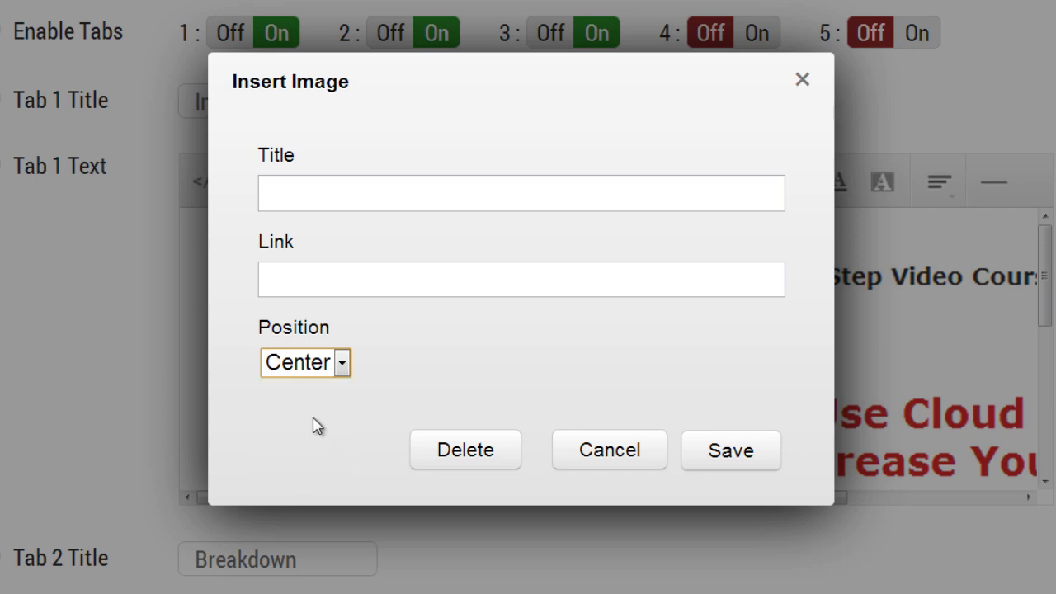
left_click(766, 466)
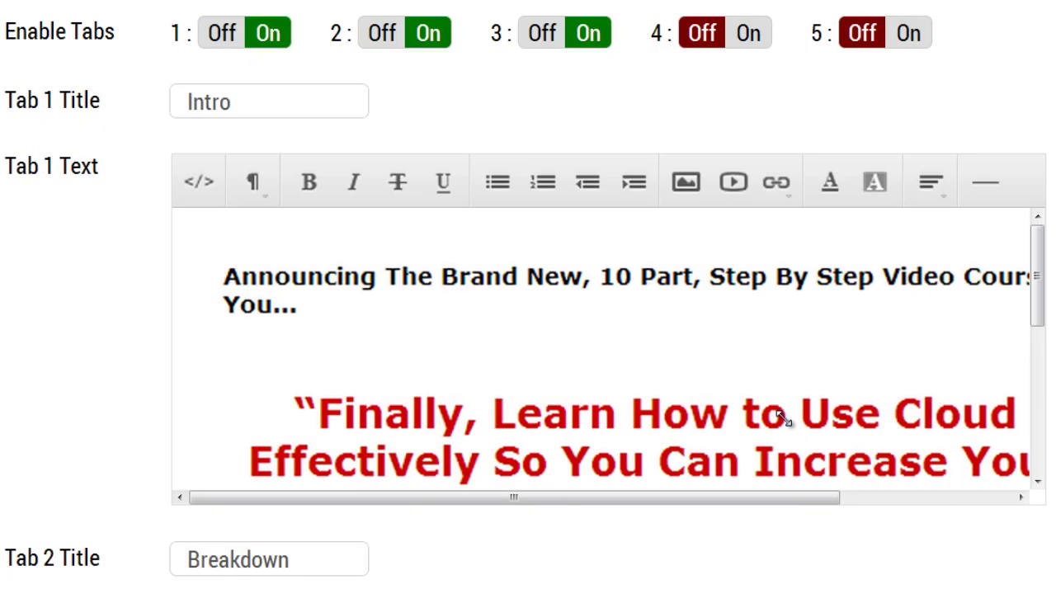
Upload Breakdown.png into Tab 2 Text, then close its image settings unchanged
scroll(782, 417, "down", 3)
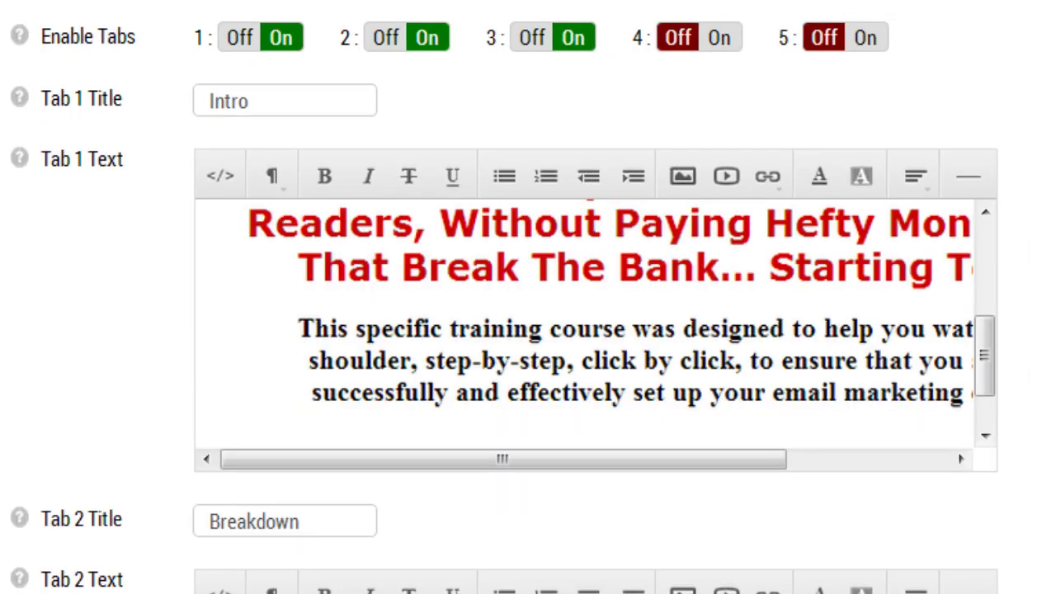
scroll(49, 330, "down", 4)
scroll(83, 289, "down", 2)
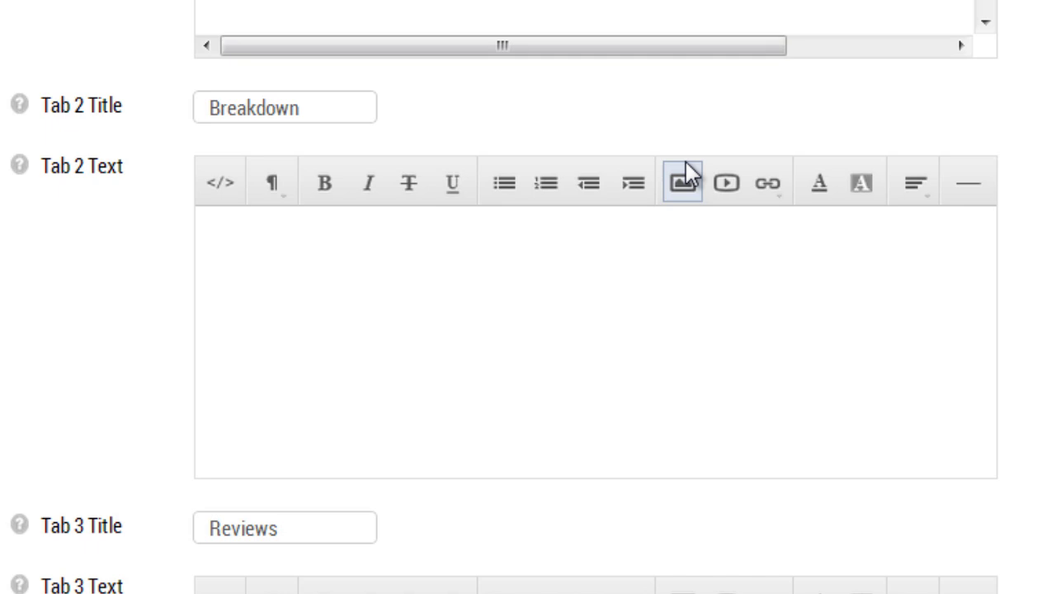
left_click(683, 183)
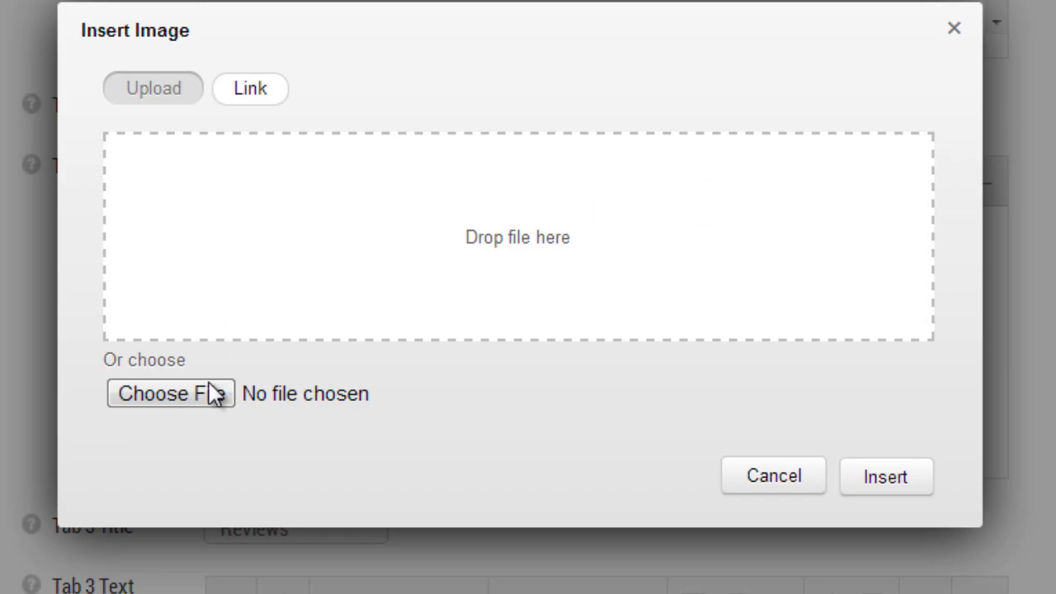
left_click(261, 92)
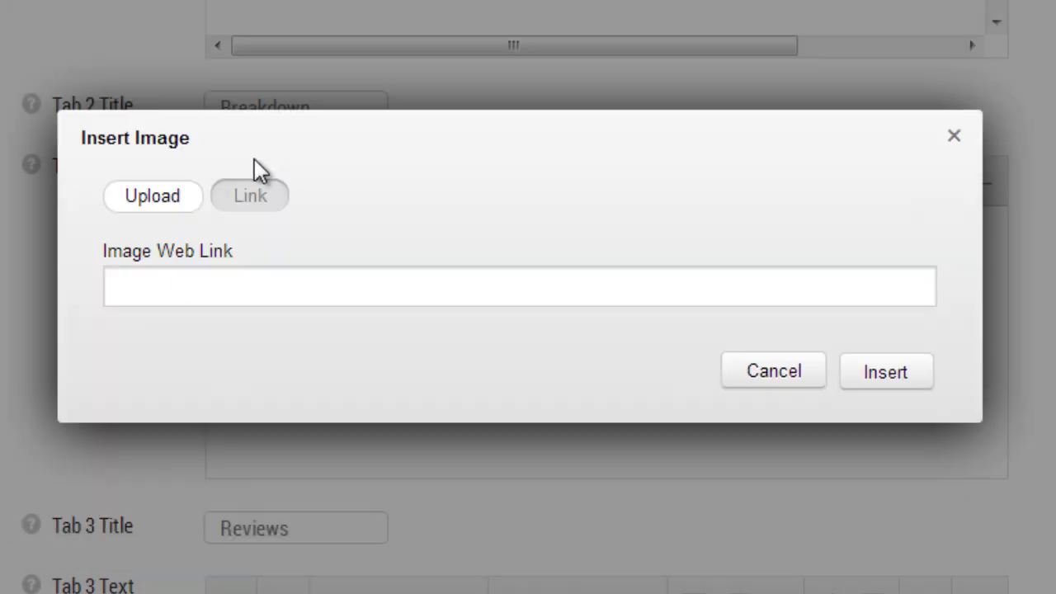
left_click(149, 191)
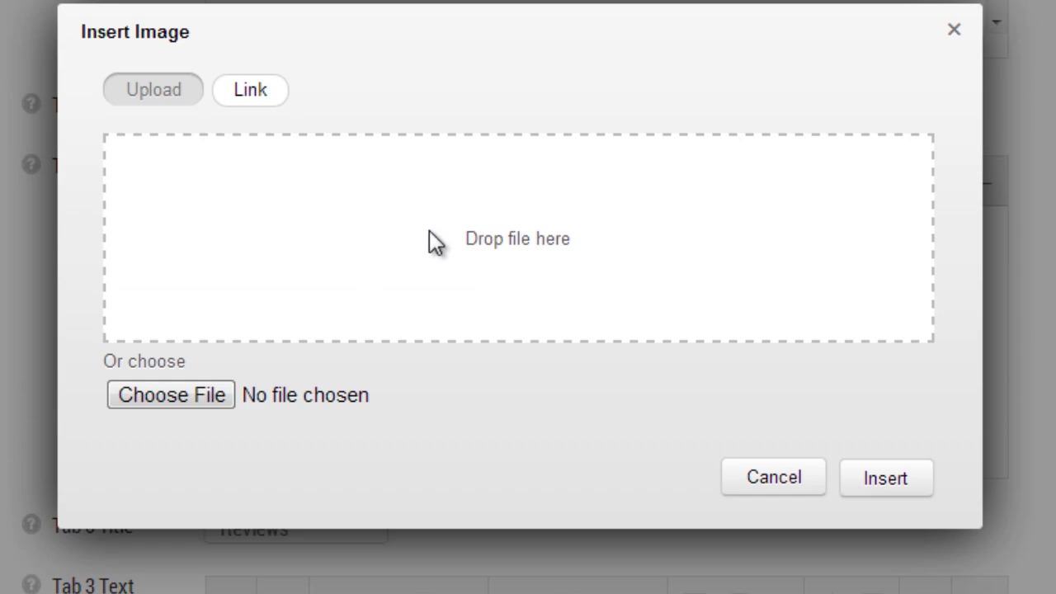
left_click(192, 390)
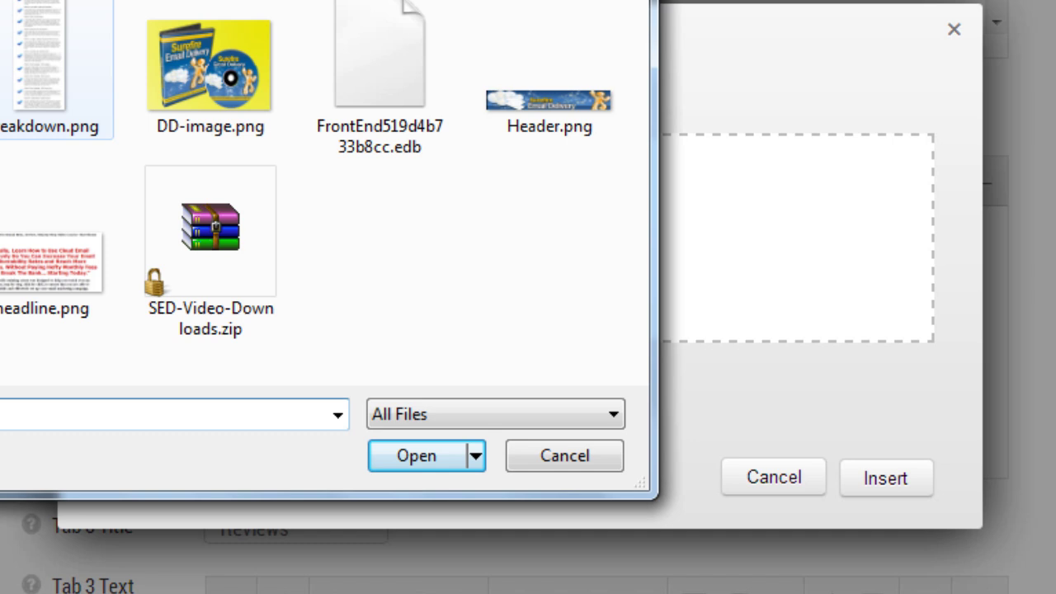
left_click(5, 60)
left_click(418, 461)
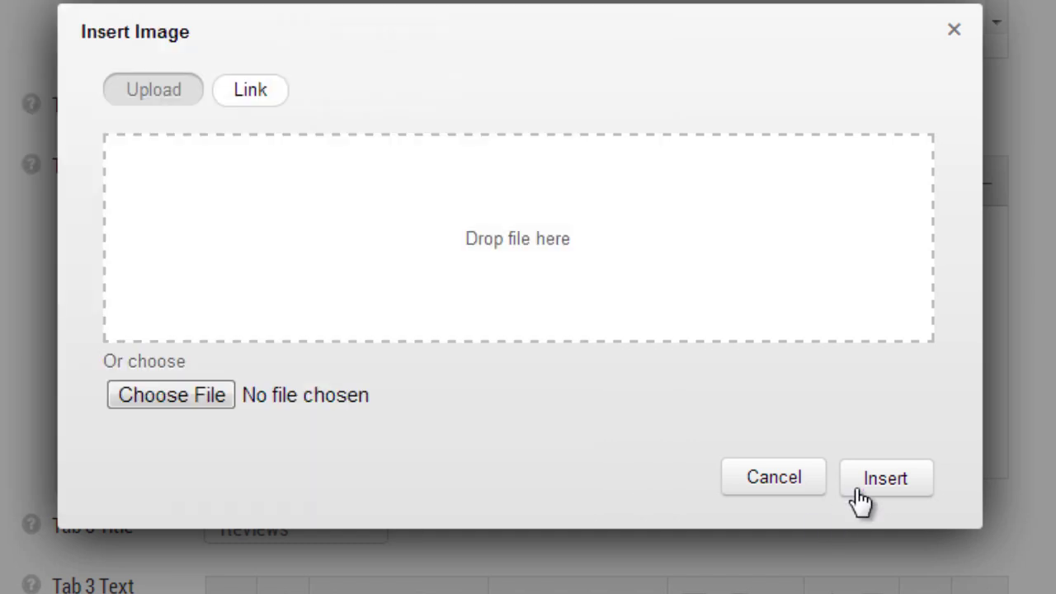
left_click(873, 487)
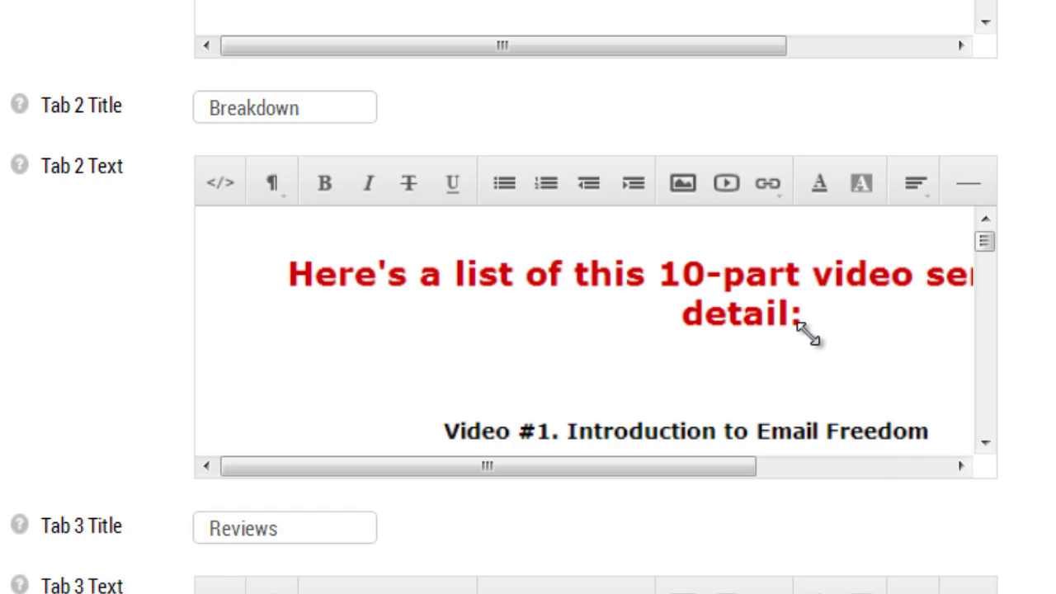
left_click(808, 334)
left_click(608, 429)
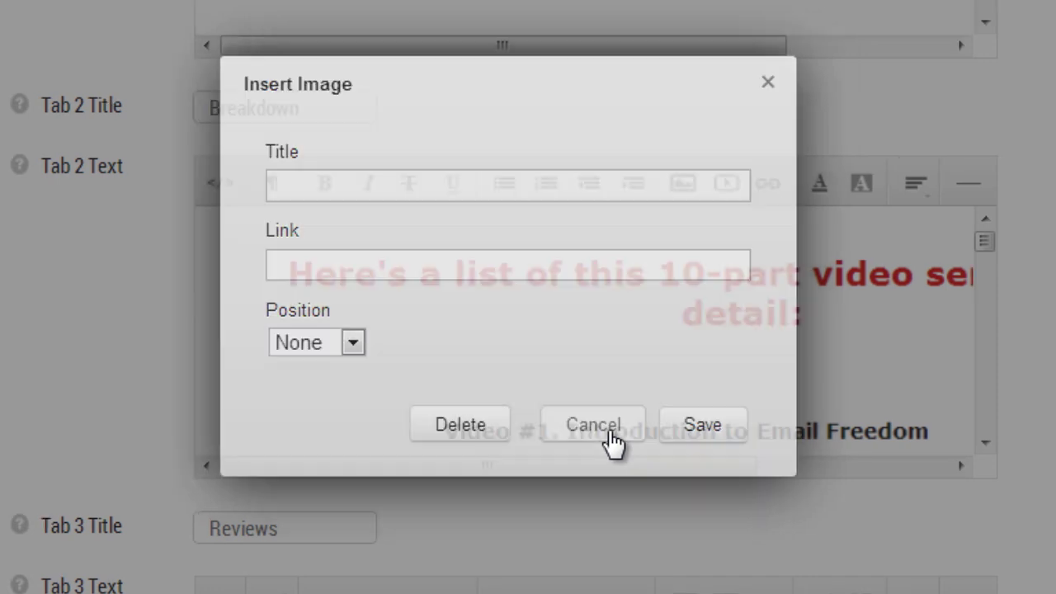
scroll(636, 288, "up", 3)
Paste the Tab 3 title 'Reviews' into Tab 3 Text on separate lines
scroll(731, 224, "down", 3)
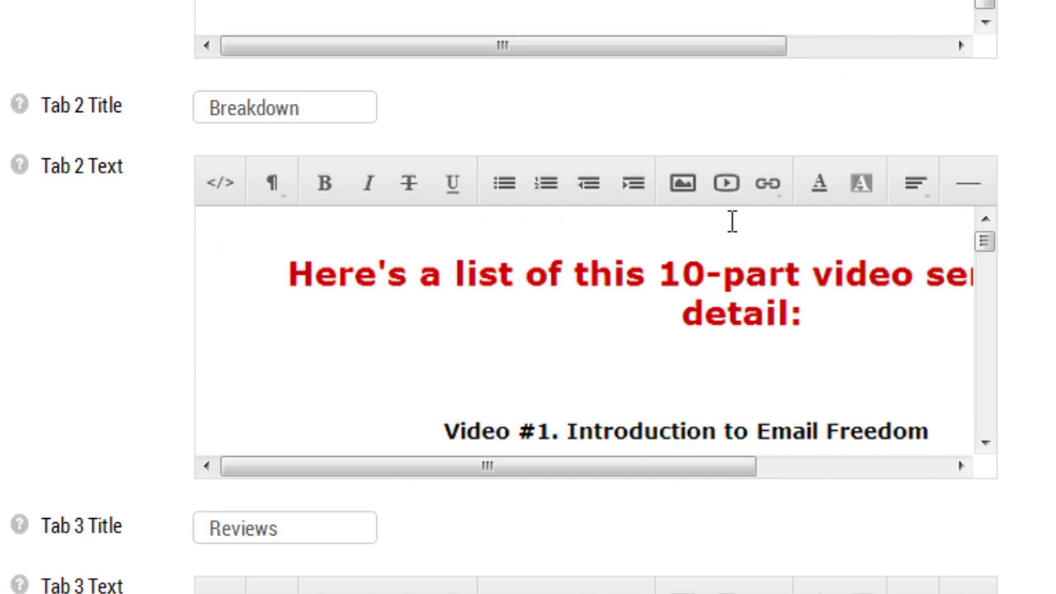
scroll(627, 347, "down", 5)
scroll(1043, 380, "down", 3)
scroll(1043, 379, "down", 3)
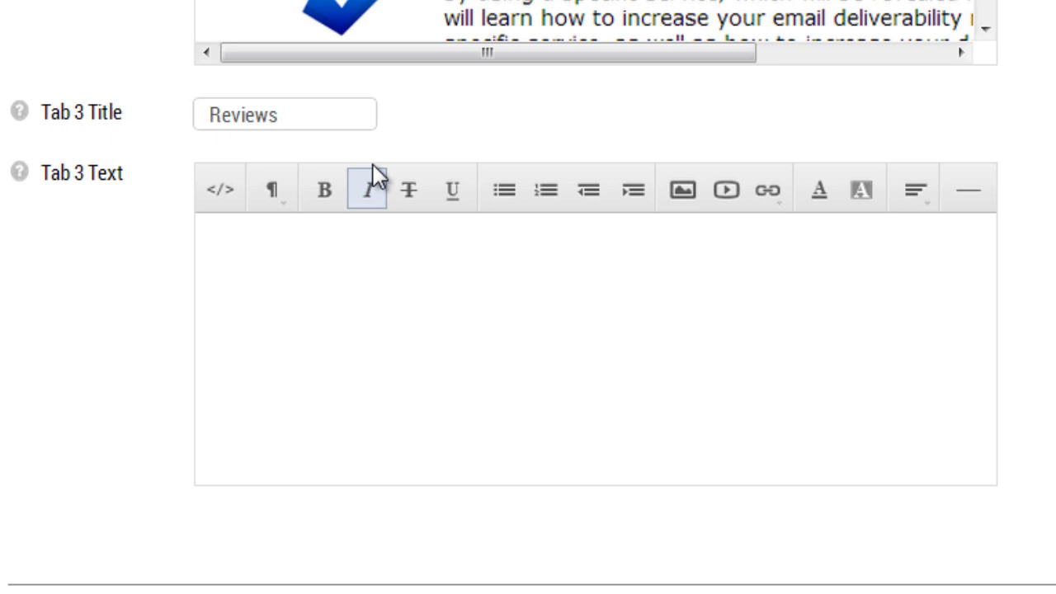
left_click(349, 123)
key("ctrl+a")
key("ctrl+c")
left_click(401, 341)
key("ctrl+v")
key("ctrl+v")
key("Return")
key("Return")
key("ctrl+v")
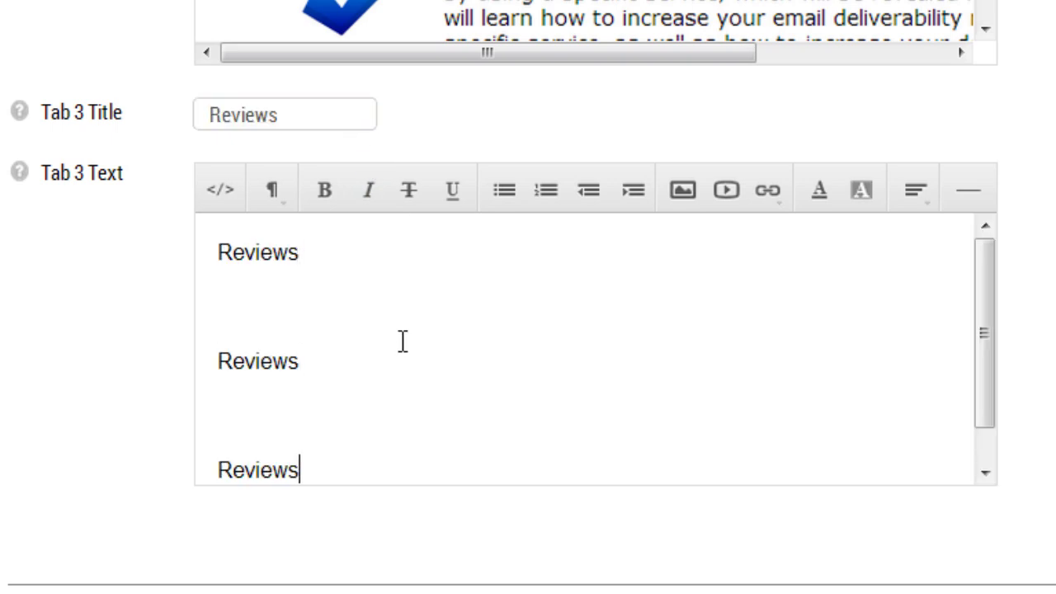
scroll(402, 341, "down", 5)
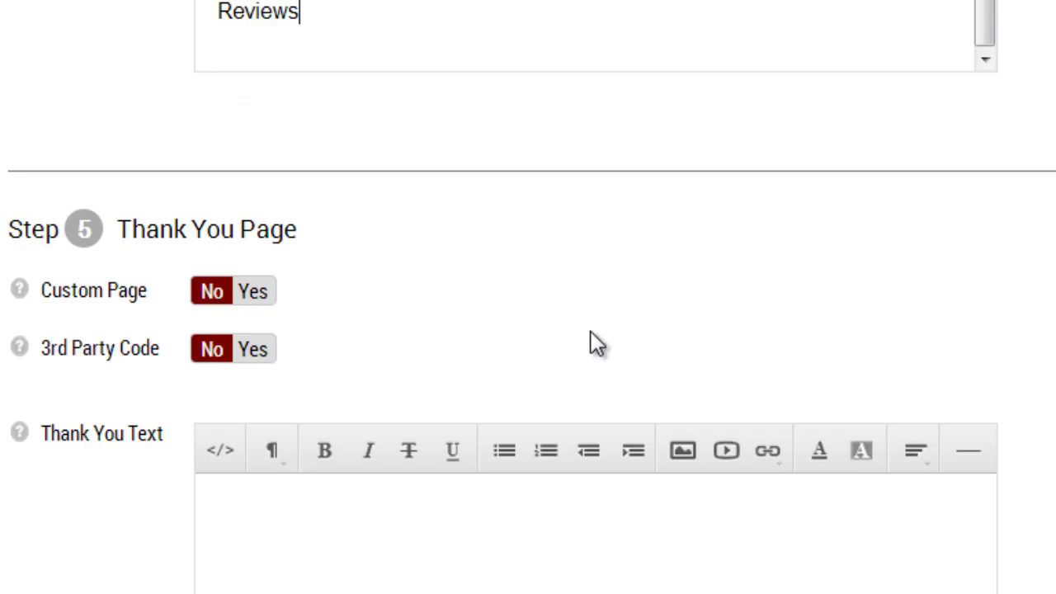
scroll(632, 314, "up", 5)
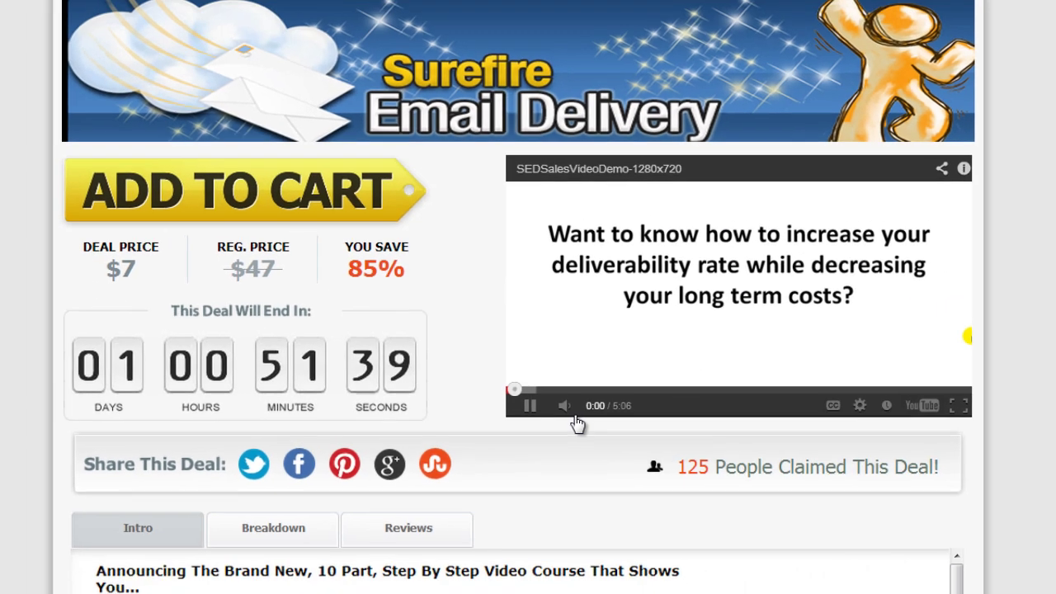
Pause the preview's sales video, then view the Breakdown and Reviews tab contents
left_click(550, 423)
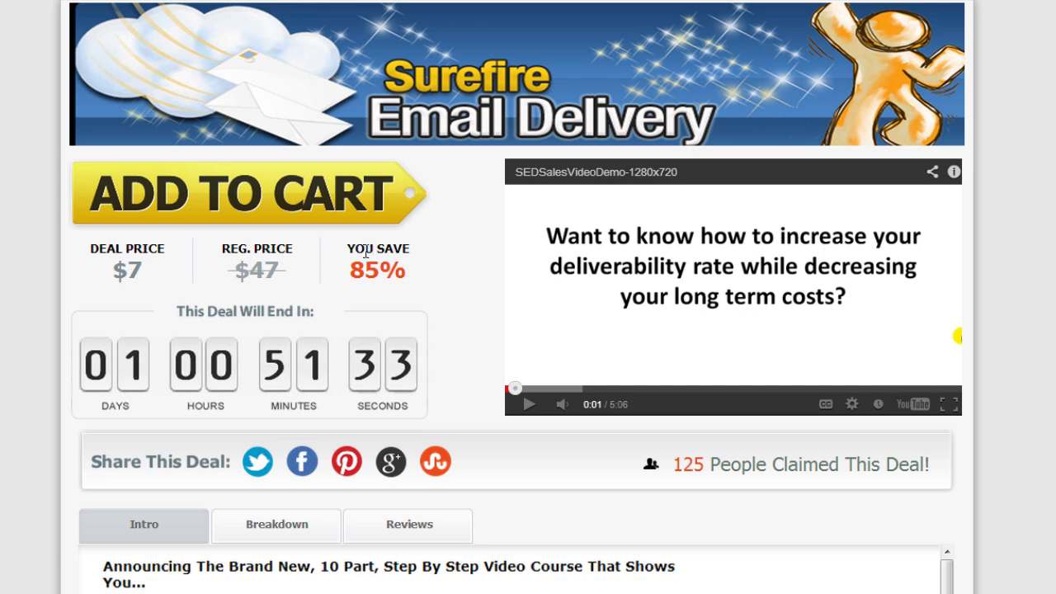
left_click_drag(351, 272, 424, 273)
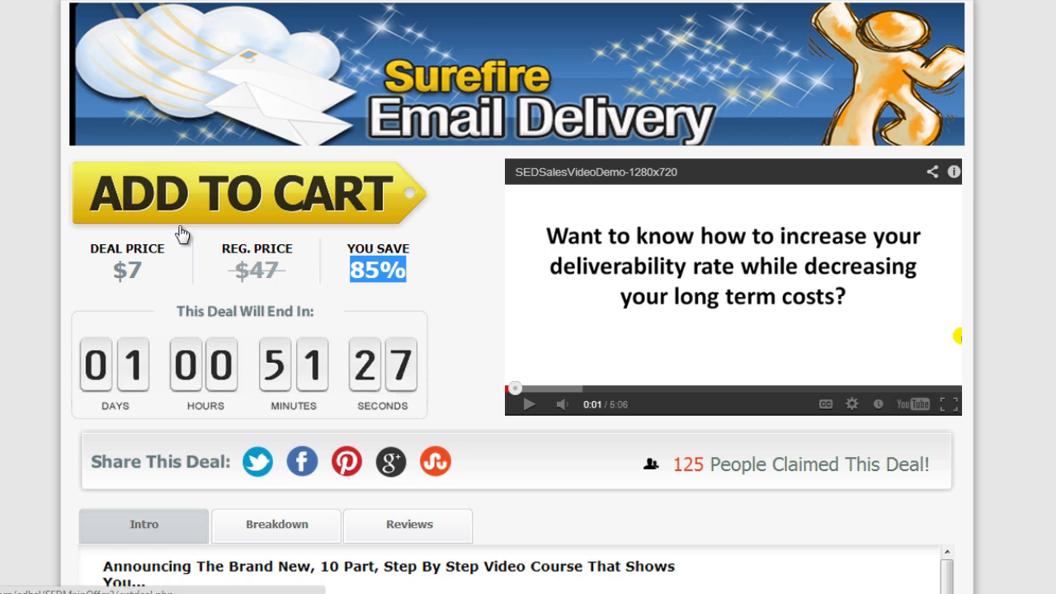
scroll(495, 338, "down", 3)
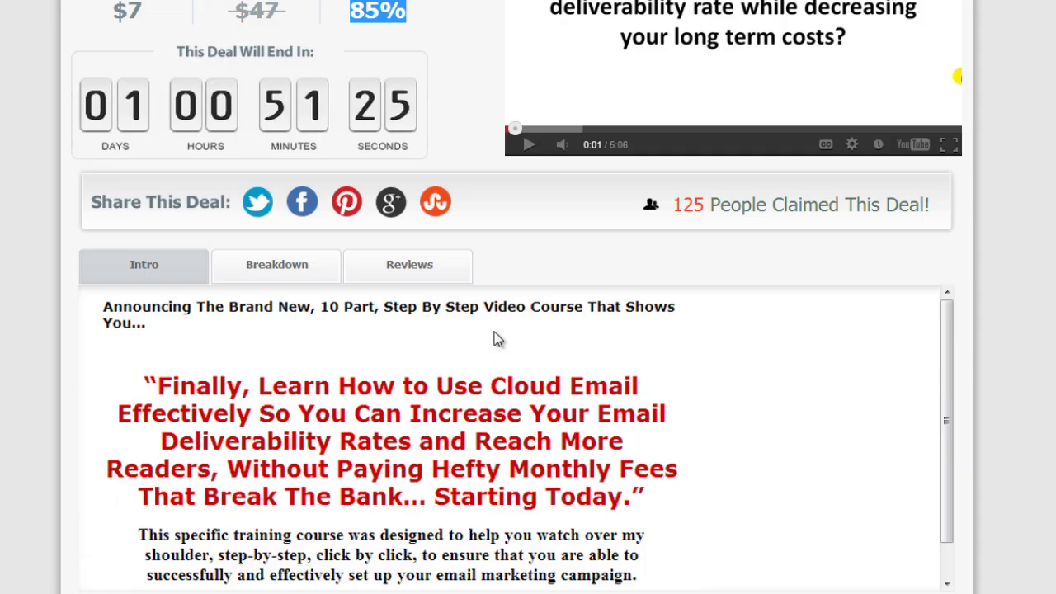
scroll(495, 339, "down", 1)
scroll(1028, 385, "down", 1)
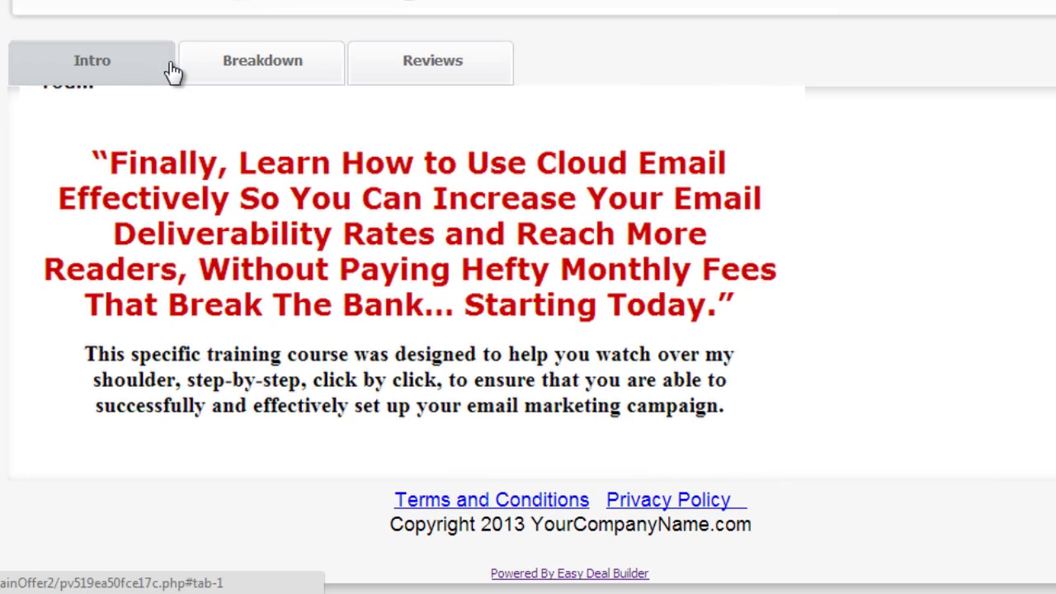
scroll(133, 184, "up", 1)
left_click(269, 56)
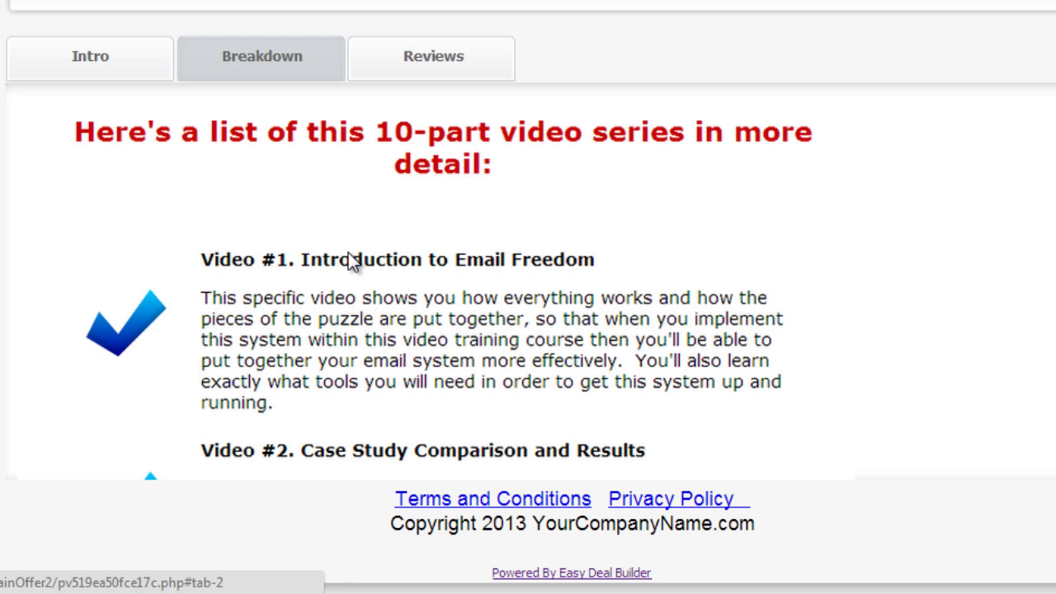
scroll(348, 253, "down", 15)
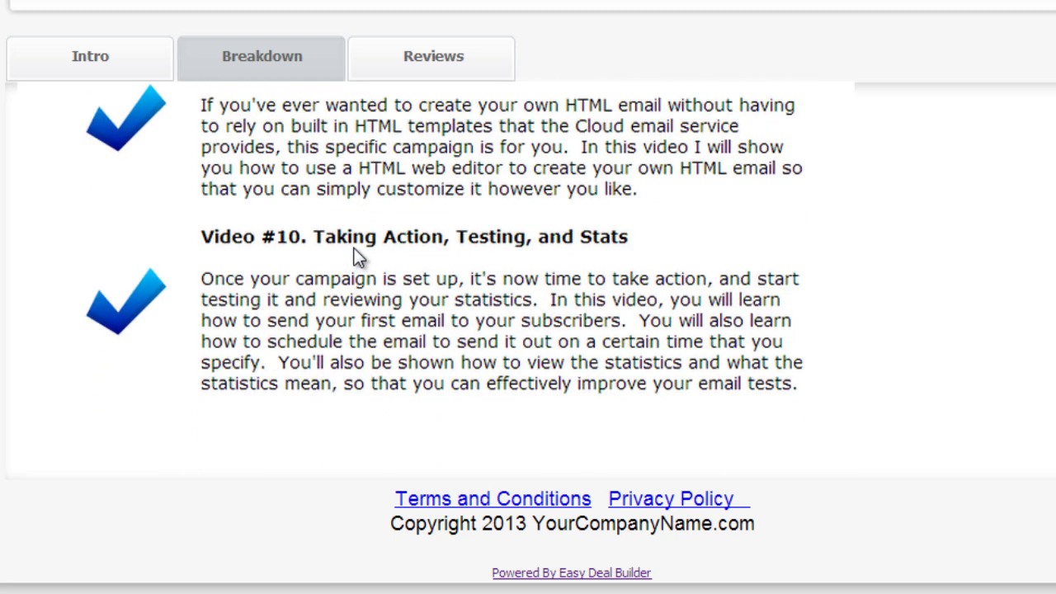
left_click(442, 72)
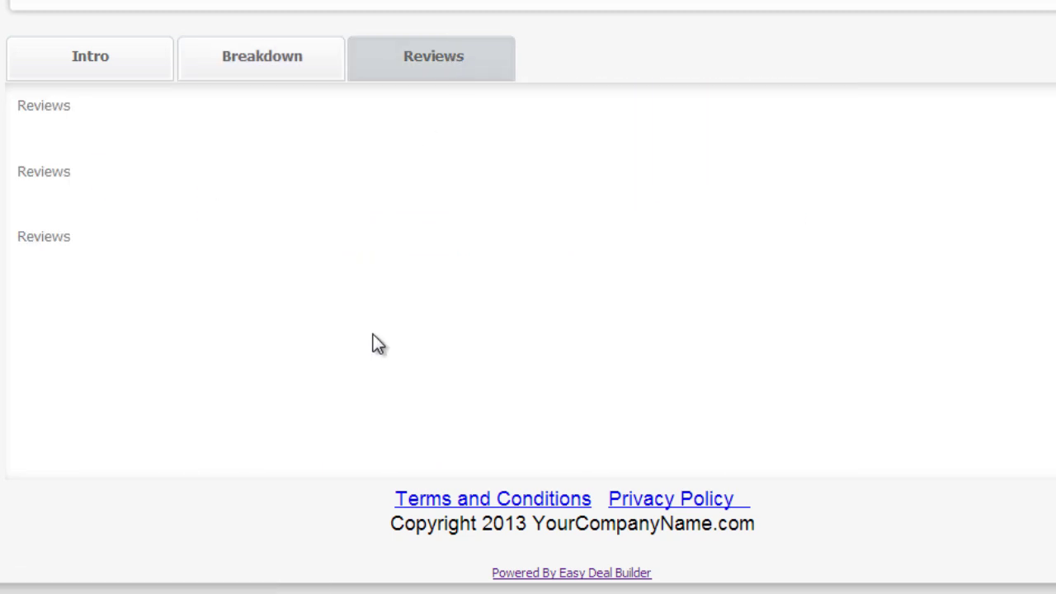
scroll(528, 296, "up", 5)
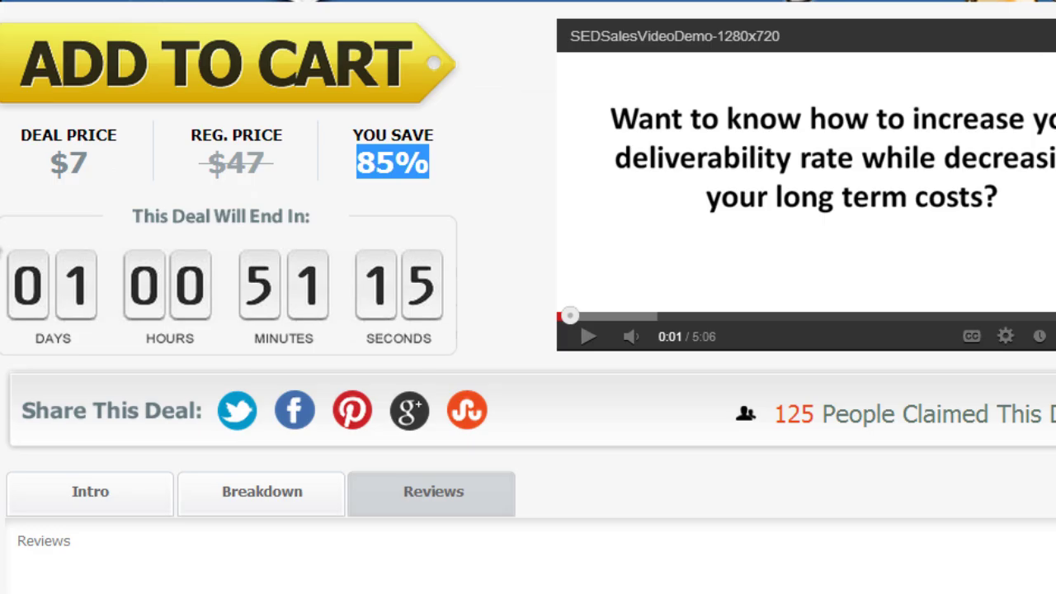